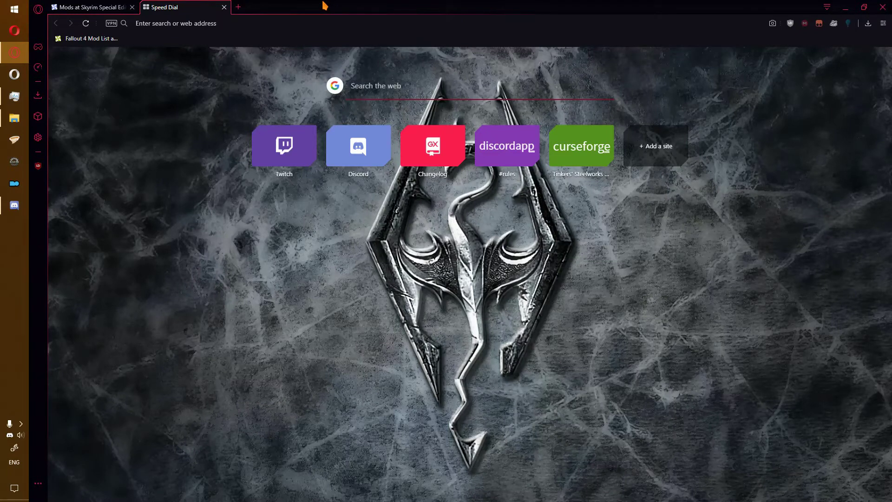
Step: Load skse.silverlock.org in Opera GX and highlight the SE build 2.0.17 line
{"action": "key", "text": "ctrl+l"}
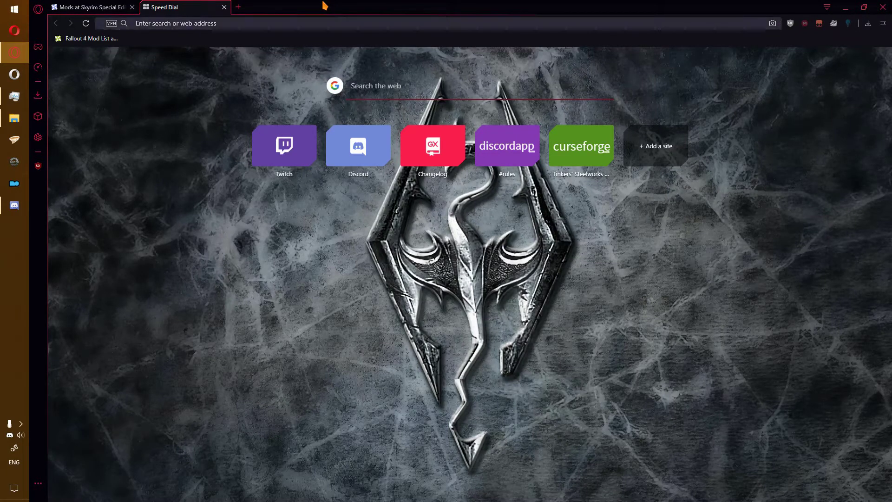
{"action": "type", "text": "skse.silverlock.org"}
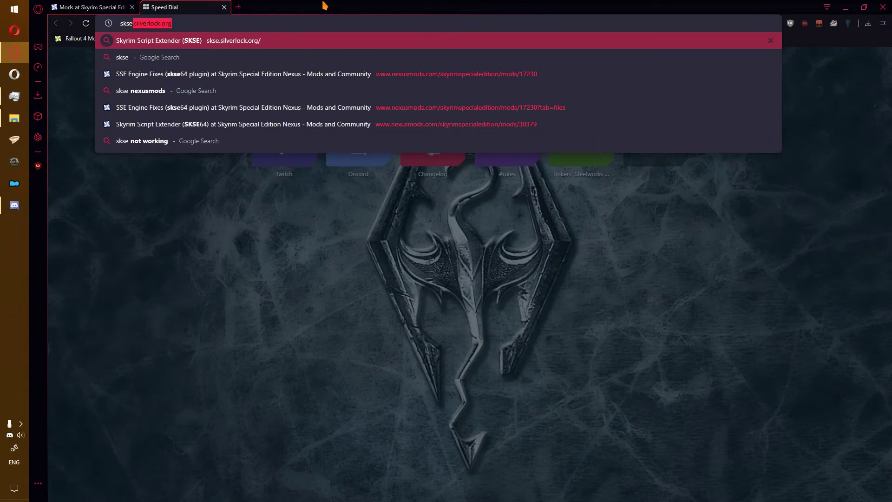
{"action": "key", "text": "Return"}
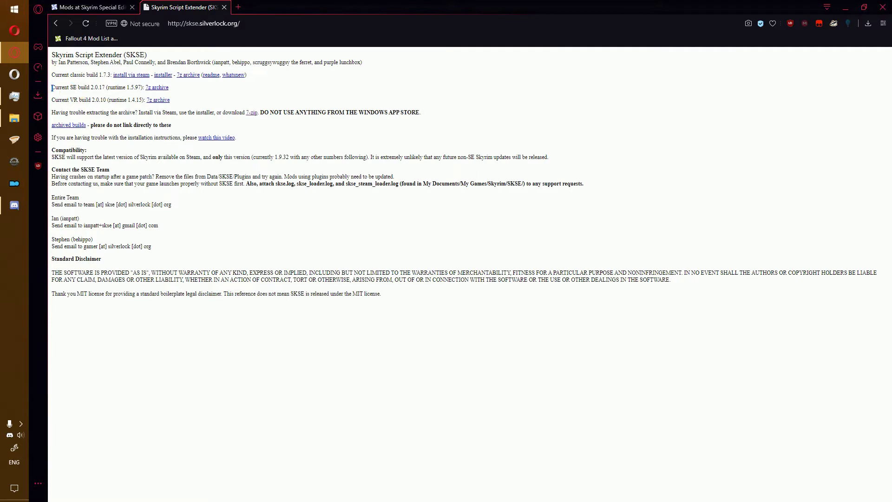
{"action": "left_click_drag", "start_coordinate": [52, 88], "coordinate": [176, 90]}
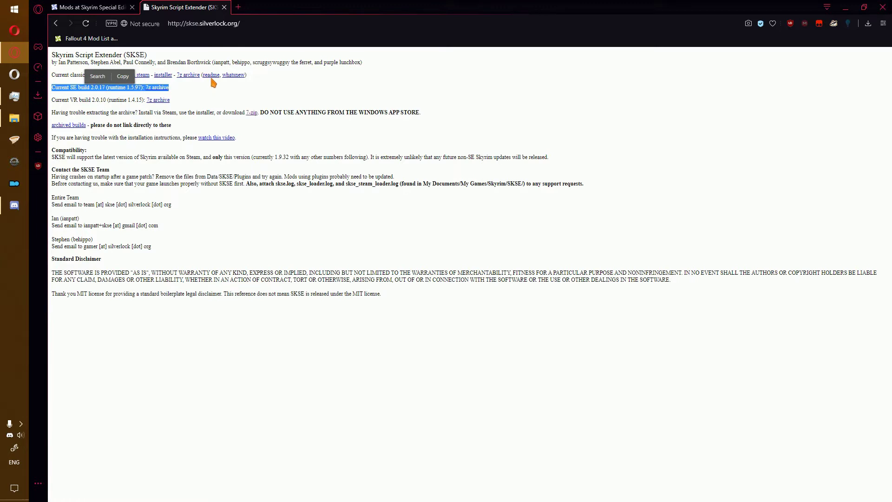
{"action": "left_click", "coordinate": [213, 83]}
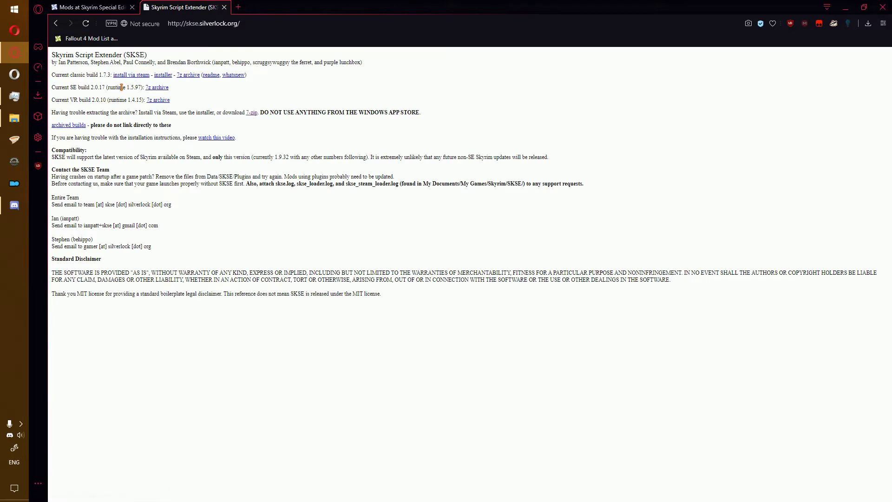
Step: Save the SE build archive skse64_2_00_17.7z into D:\Vortex Downloads\skyrimse
{"action": "left_click", "coordinate": [158, 87]}
{"action": "left_click", "coordinate": [79, 187]}
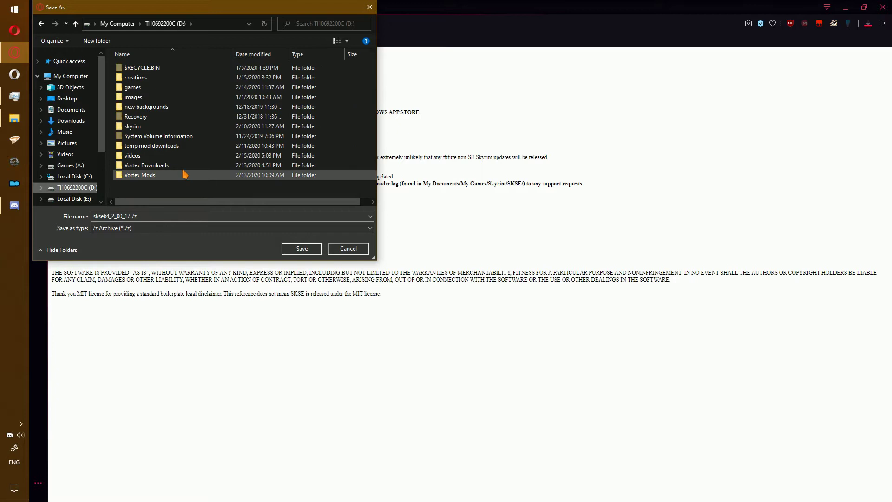
{"action": "double_click", "coordinate": [183, 174]}
{"action": "double_click", "coordinate": [172, 78]}
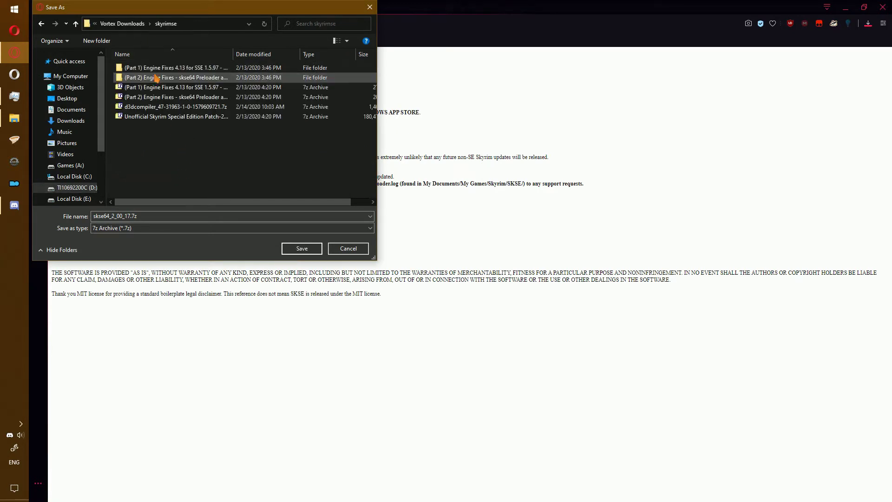
{"action": "left_click", "coordinate": [297, 249]}
Step: Bring up the 7-Zip actions for skse64_2_00_17.7z in File Explorer
{"action": "key", "text": "alt+Tab"}
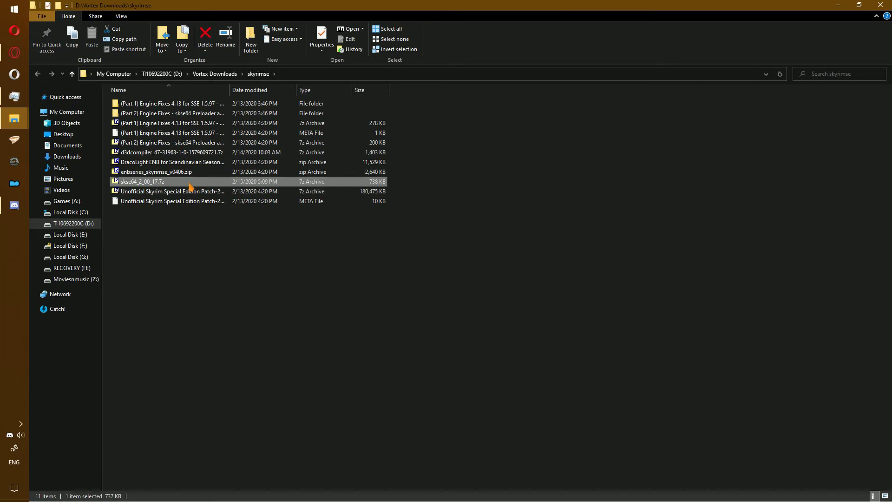
{"action": "right_click", "coordinate": [190, 183]}
{"action": "mouse_move", "coordinate": [310, 200]}
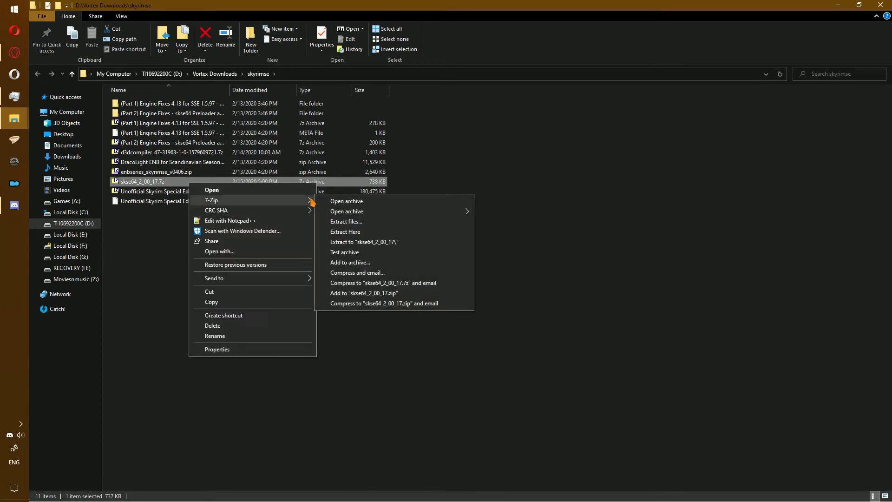
Step: Extract the archive to a skse64_2_00_17 folder and snap Explorer beside Vortex
{"action": "left_click", "coordinate": [395, 248]}
{"action": "key", "text": "alt+Tab"}
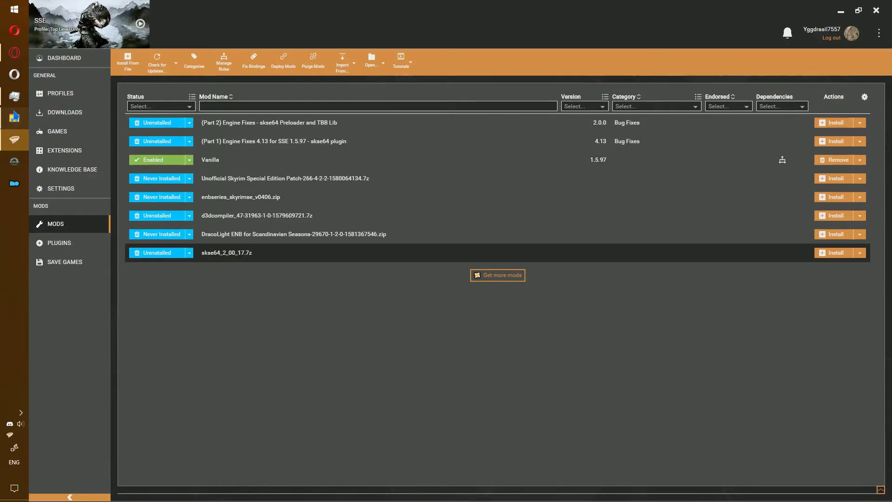
{"action": "key", "text": "alt+Tab"}
{"action": "key", "text": "super+Right"}
{"action": "key", "text": "Escape"}
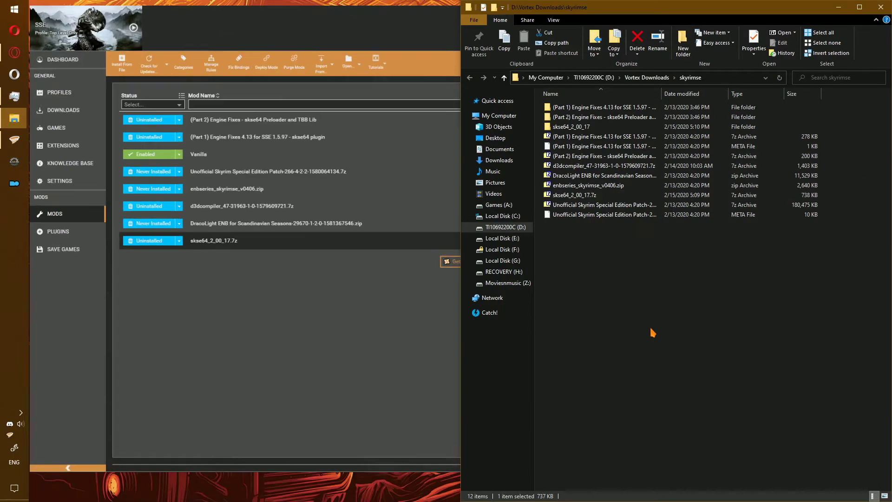
{"action": "key", "text": "super+Up"}
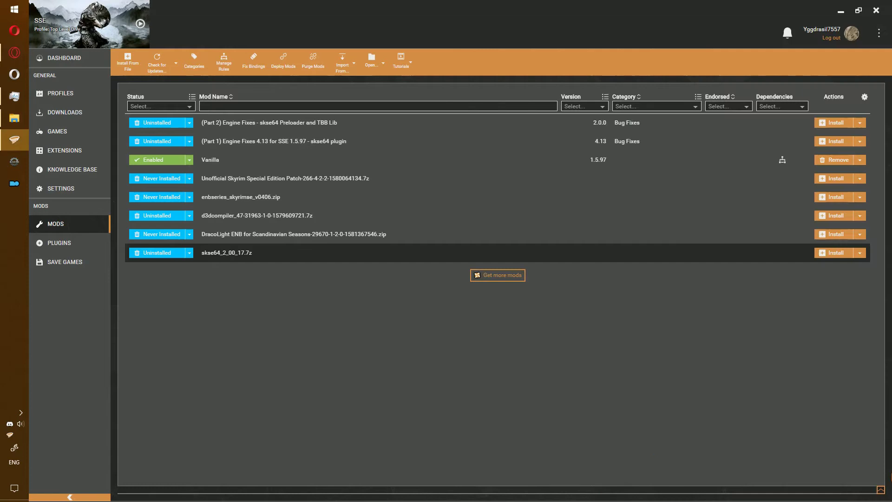
Step: Drop skse64_2_00_17.7z into Vortex's drop zone, keeping the existing file instead of replacing it
{"action": "left_click", "coordinate": [880, 489]}
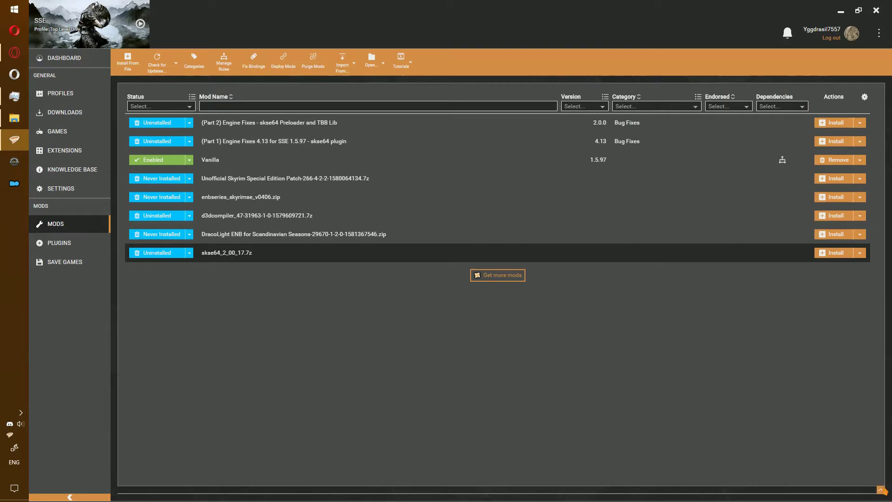
{"action": "left_click", "coordinate": [15, 127]}
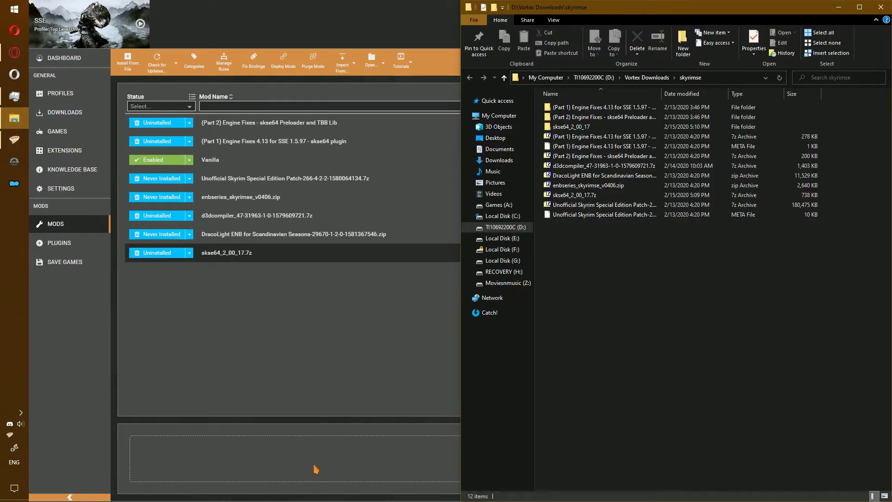
{"action": "mouse_move", "coordinate": [571, 195]}
{"action": "left_mouse_down"}
{"action": "mouse_move", "coordinate": [517, 232]}
{"action": "mouse_move", "coordinate": [359, 472]}
{"action": "mouse_move", "coordinate": [356, 459]}
{"action": "left_mouse_up"}
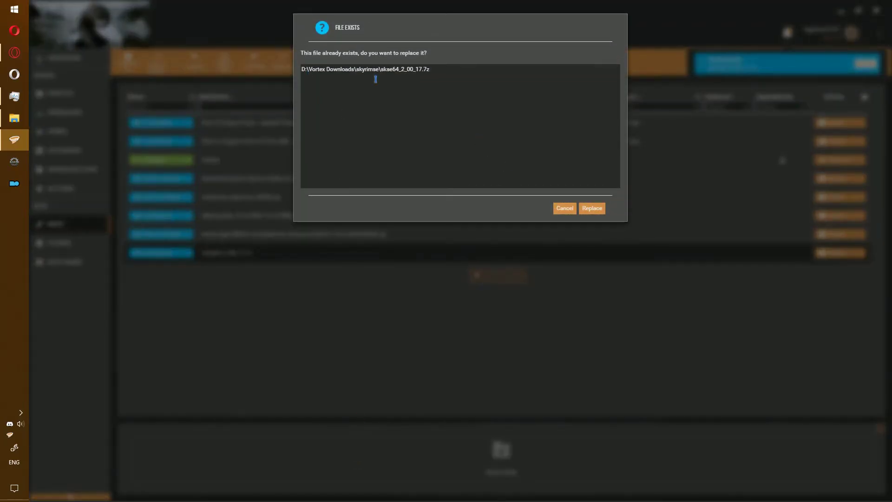
{"action": "left_click_drag", "start_coordinate": [305, 69], "coordinate": [469, 85]}
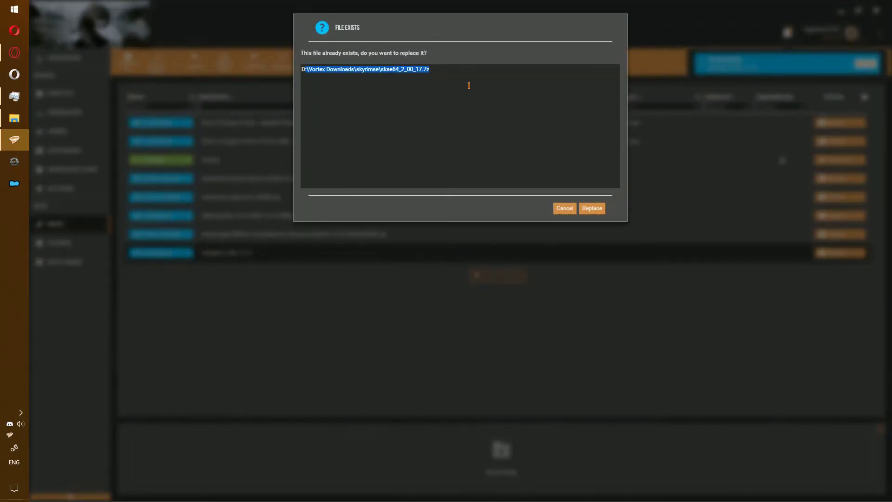
{"action": "left_click", "coordinate": [563, 209]}
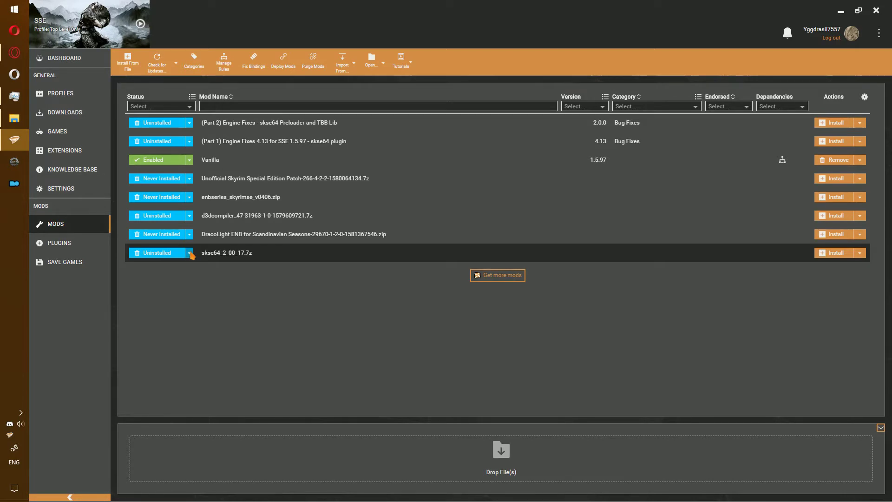
Step: Install skse64 as a Disabled mod, clear its NPC - Children category, and select the name 'test'
{"action": "left_click", "coordinate": [189, 252]}
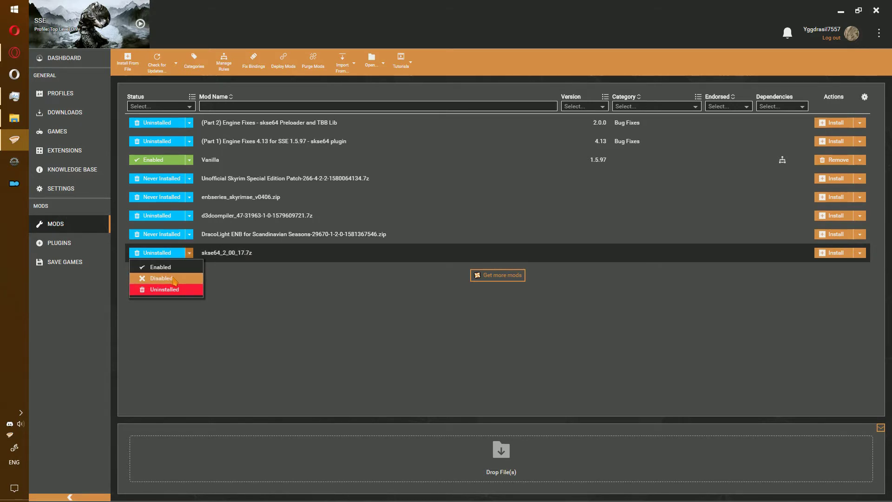
{"action": "left_click", "coordinate": [175, 279]}
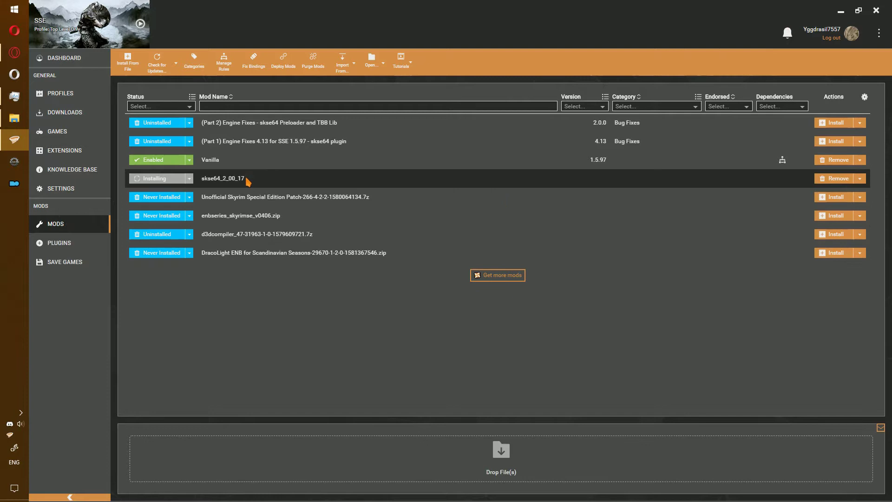
{"action": "left_click", "coordinate": [247, 181]}
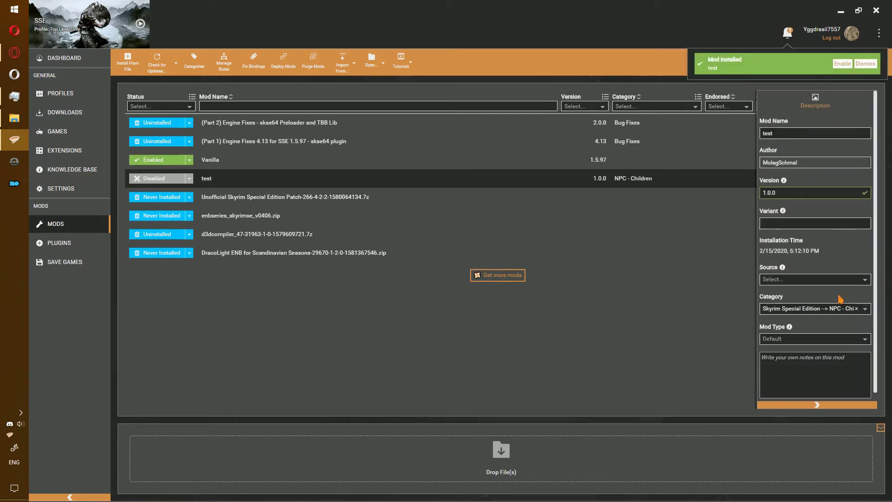
{"action": "left_click", "coordinate": [857, 309]}
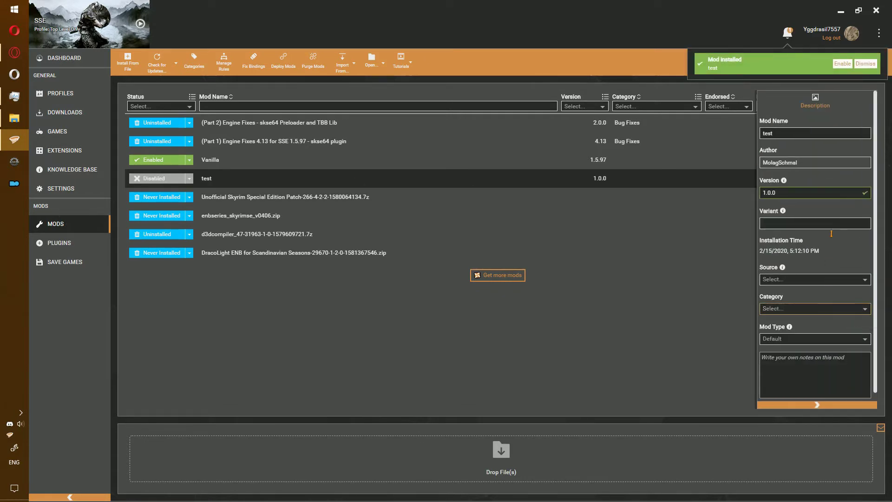
{"action": "double_click", "coordinate": [802, 132]}
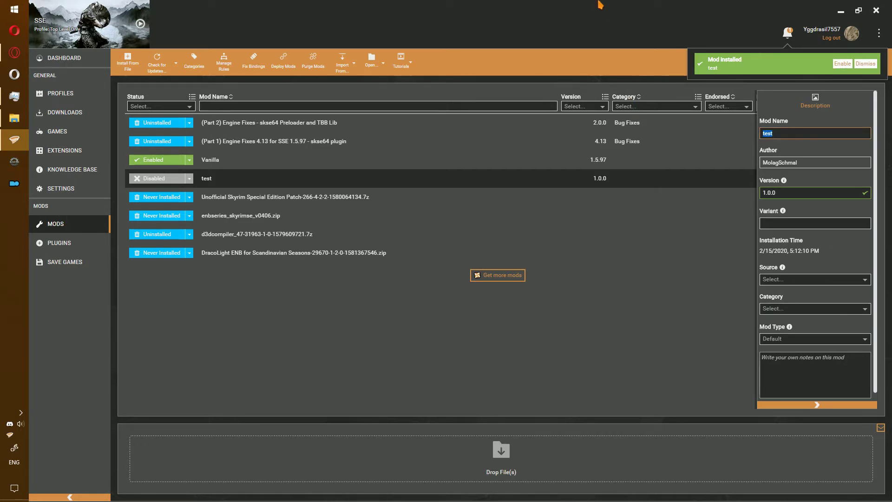
{"action": "type", "text": "SKSE"}
Step: Rename the mod to SKSE, set version 2.0.17 and source Nexus Mods
{"action": "key", "text": "Return"}
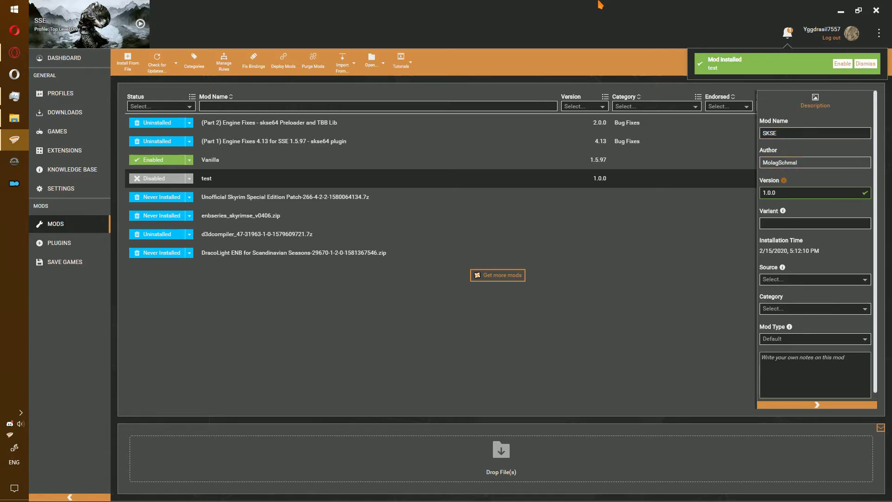
{"action": "key", "text": "Tab"}
{"action": "type", "text": "2"}
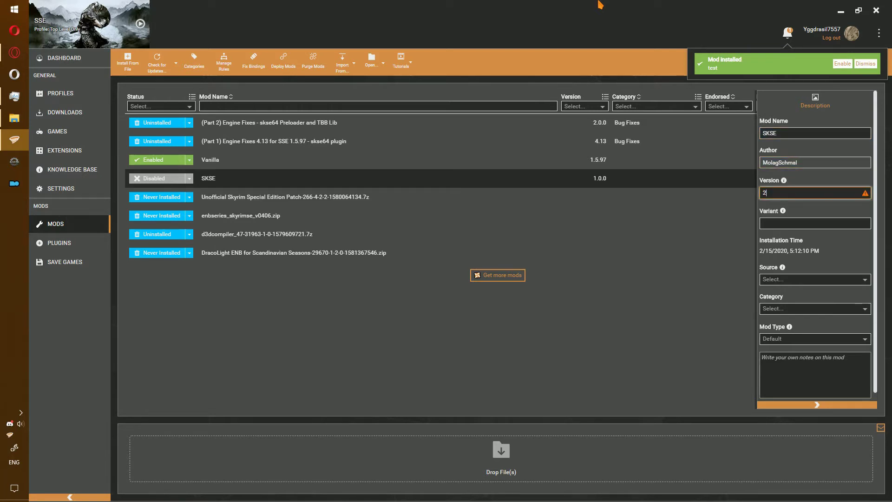
{"action": "type", "text": ".0.17"}
{"action": "left_click", "coordinate": [798, 281]}
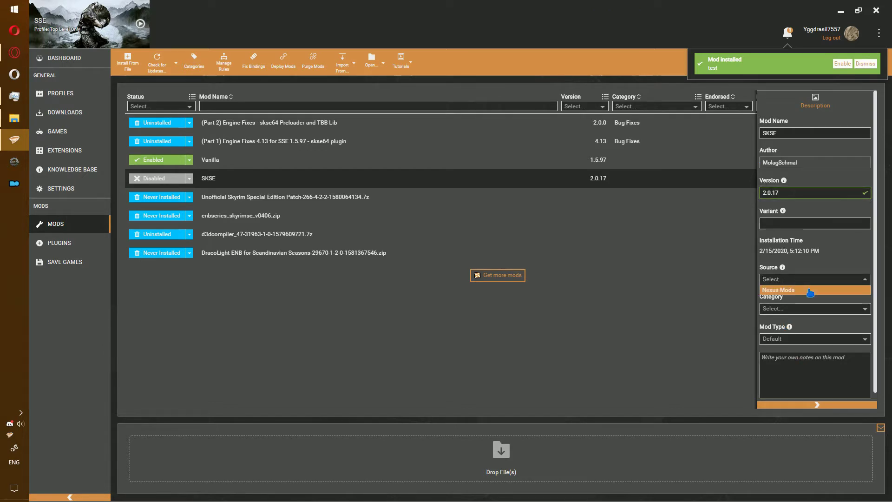
{"action": "left_click", "coordinate": [810, 290]}
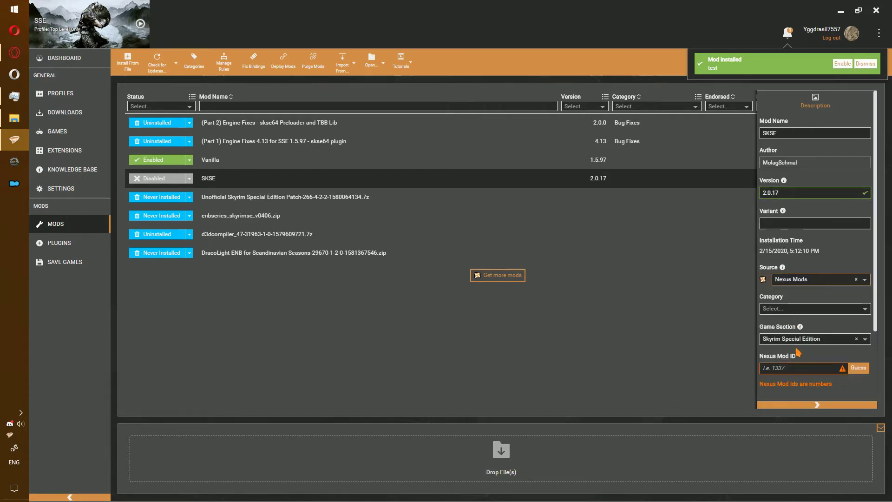
Step: Set Nexus mod ID 30379, category Utilities and mod type dinput
{"action": "left_click", "coordinate": [792, 366]}
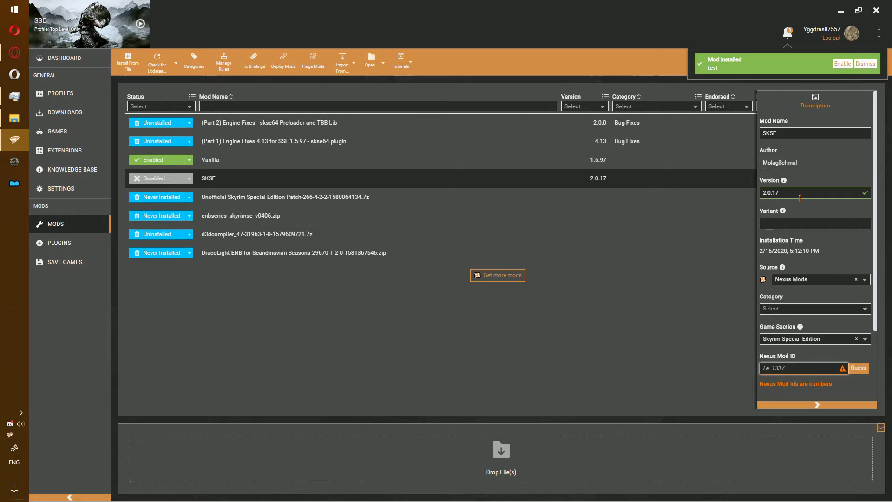
{"action": "type", "text": "30379"}
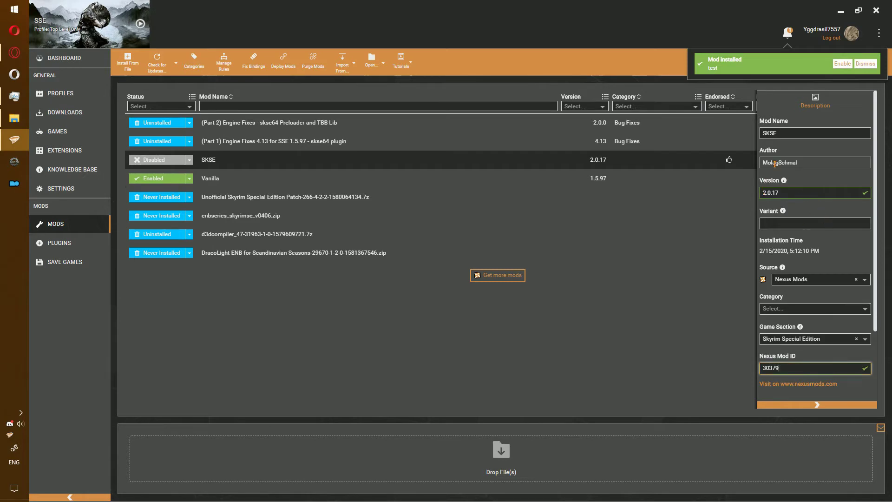
{"action": "left_click", "coordinate": [811, 308]}
{"action": "scroll", "coordinate": [799, 279], "scroll_direction": "down", "scroll_amount": 2}
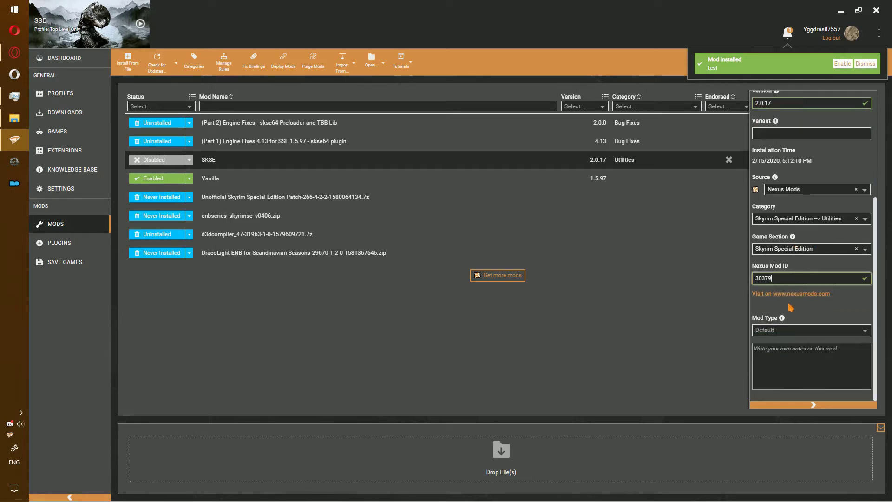
{"action": "left_click", "coordinate": [771, 331]}
{"action": "left_click", "coordinate": [798, 345]}
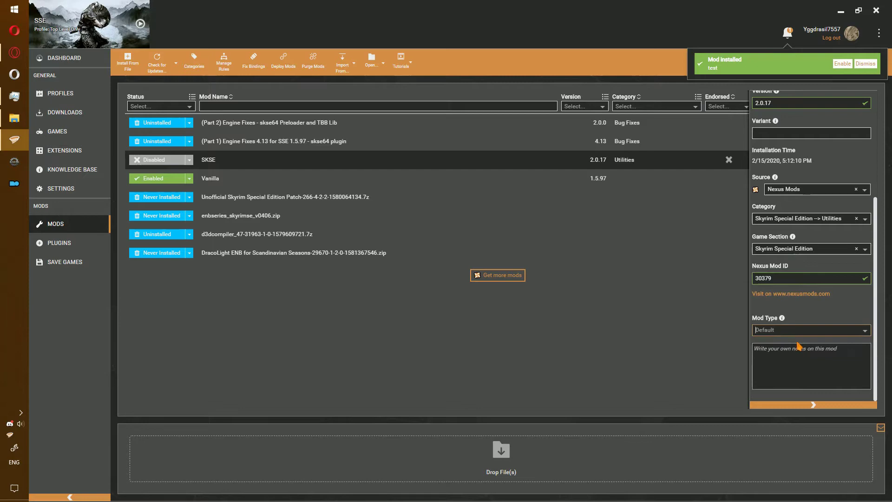
Step: Open the SKSE mod folder alongside the extracted skse64_2_00_17 download folder
{"action": "right_click", "coordinate": [219, 163]}
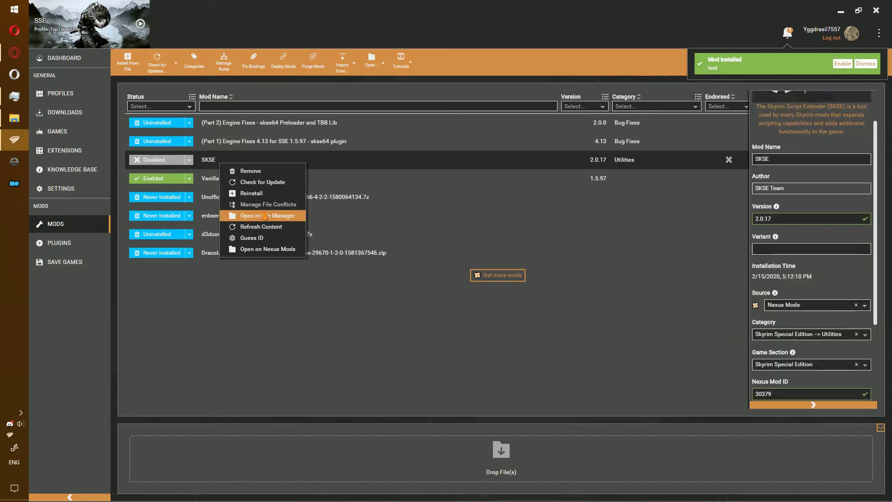
{"action": "left_click", "coordinate": [264, 216]}
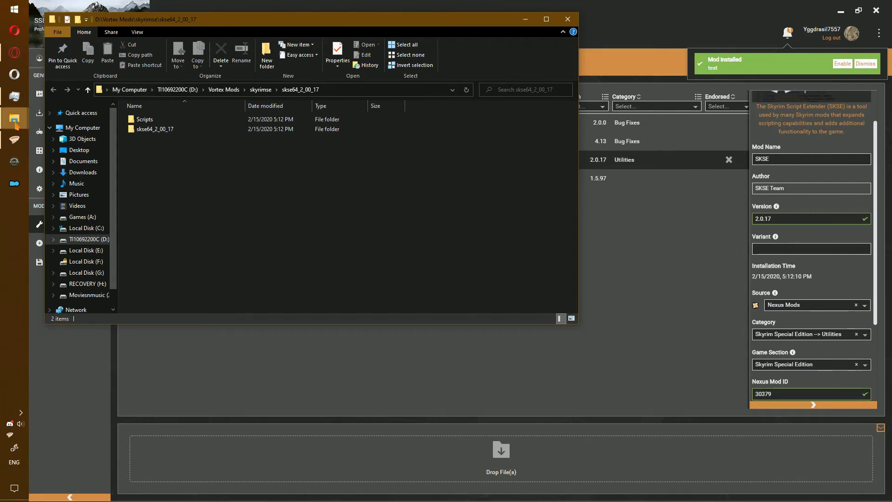
{"action": "mouse_move", "coordinate": [13, 124]}
{"action": "left_click", "coordinate": [74, 128]}
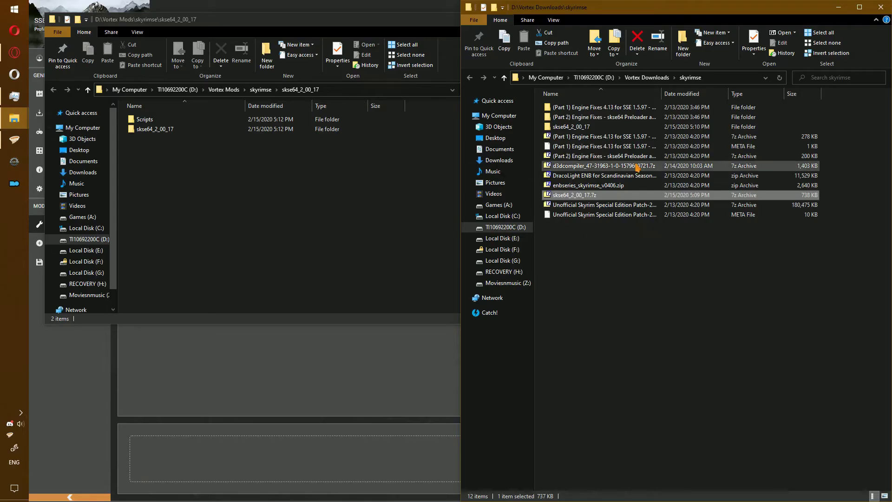
{"action": "double_click", "coordinate": [630, 128]}
Step: Replace the mod folder's Scripts and skse64_2_00_17 folders with the seven extracted files
{"action": "left_click_drag", "start_coordinate": [669, 231], "coordinate": [599, 100]}
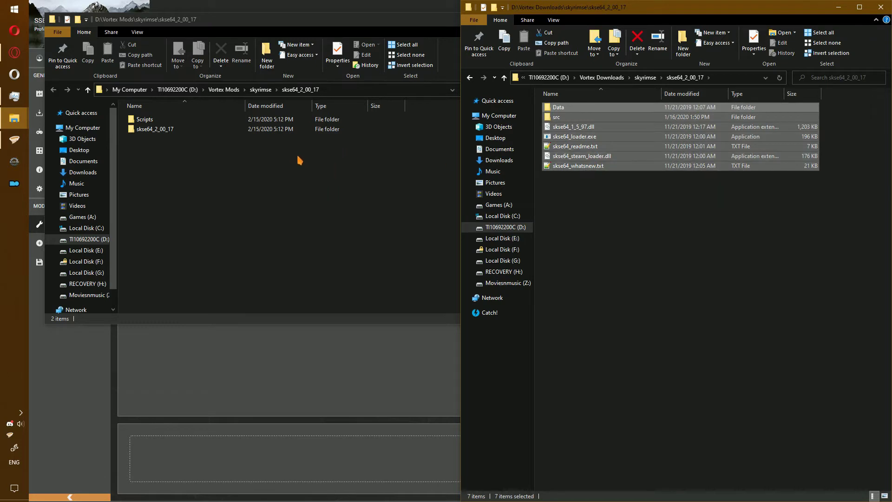
{"action": "left_click_drag", "start_coordinate": [298, 159], "coordinate": [136, 3]}
{"action": "key", "text": "Delete"}
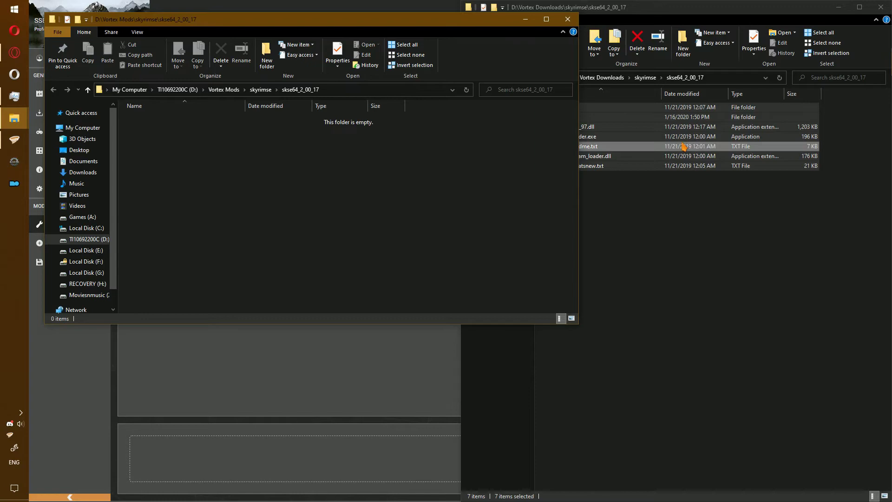
{"action": "mouse_move", "coordinate": [583, 146]}
{"action": "left_mouse_down"}
{"action": "mouse_move", "coordinate": [536, 247]}
{"action": "mouse_move", "coordinate": [339, 227]}
{"action": "left_mouse_up"}
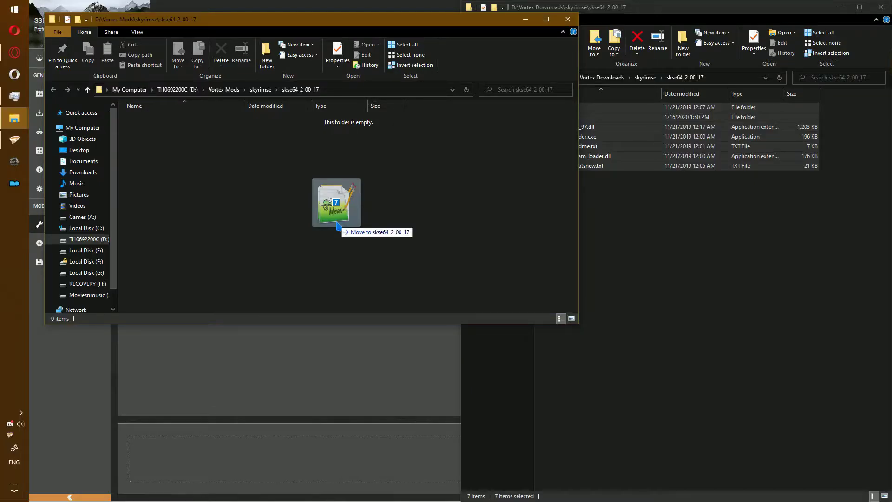
{"action": "left_click_drag", "start_coordinate": [338, 227], "coordinate": [339, 227]}
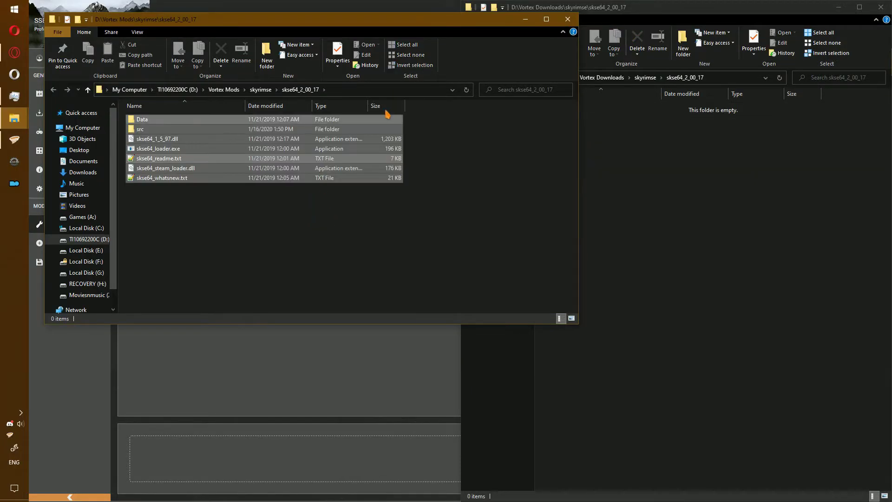
{"action": "left_click", "coordinate": [567, 19]}
{"action": "left_click", "coordinate": [646, 77]}
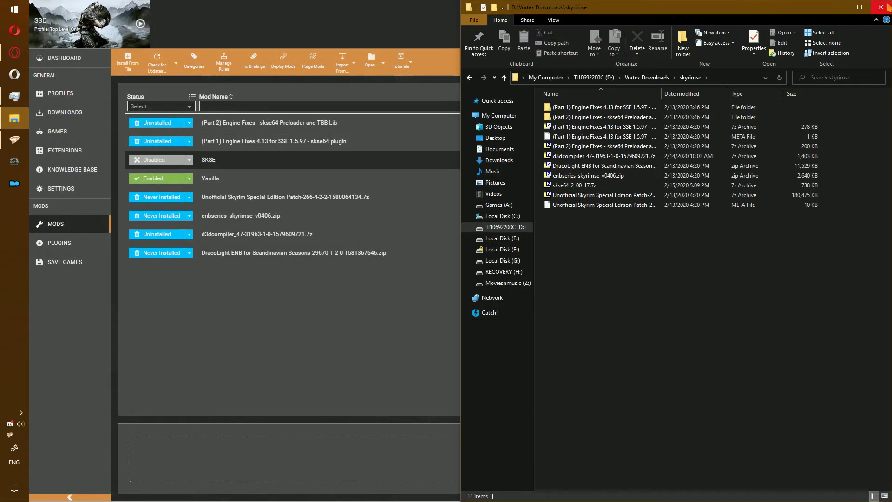
Step: Enable the SKSE mod and link its dependency to the Vanilla mod
{"action": "left_click", "coordinate": [881, 7]}
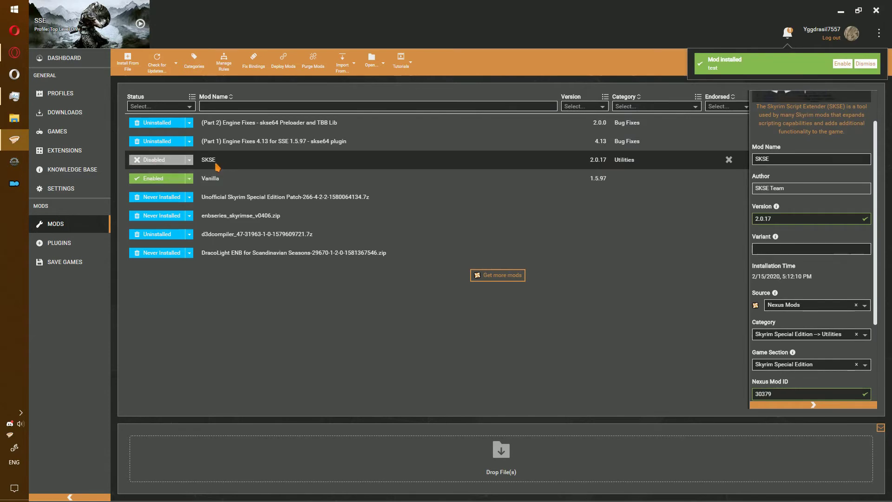
{"action": "left_click", "coordinate": [175, 165]}
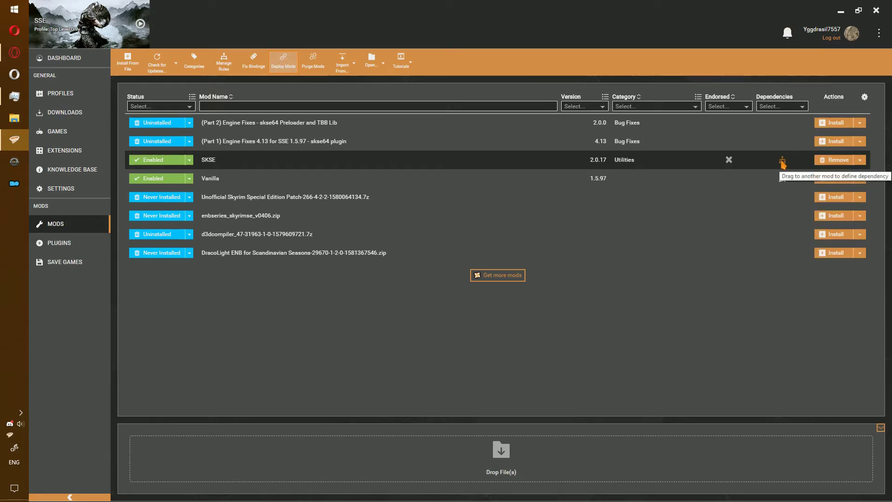
{"action": "left_click_drag", "start_coordinate": [783, 163], "coordinate": [785, 182]}
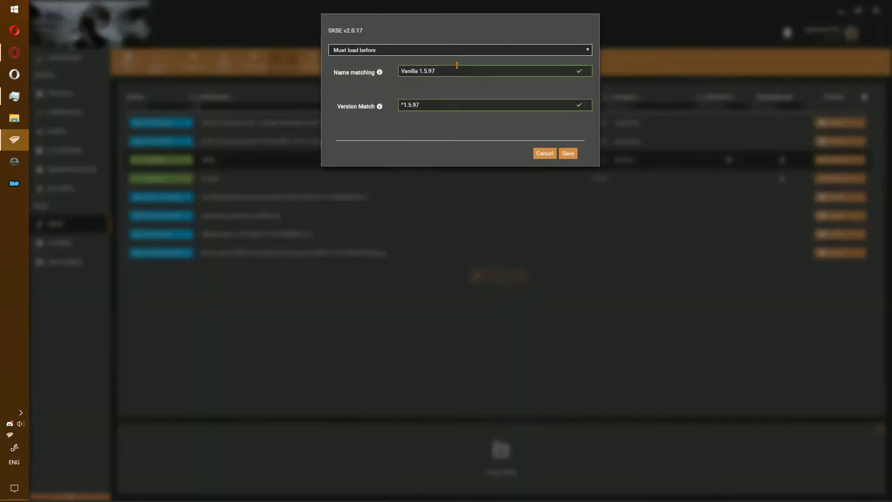
Step: Save the link as a Requires rule matching Vanilla version 1.5.97
{"action": "left_click", "coordinate": [423, 50]}
{"action": "left_click", "coordinate": [382, 74]}
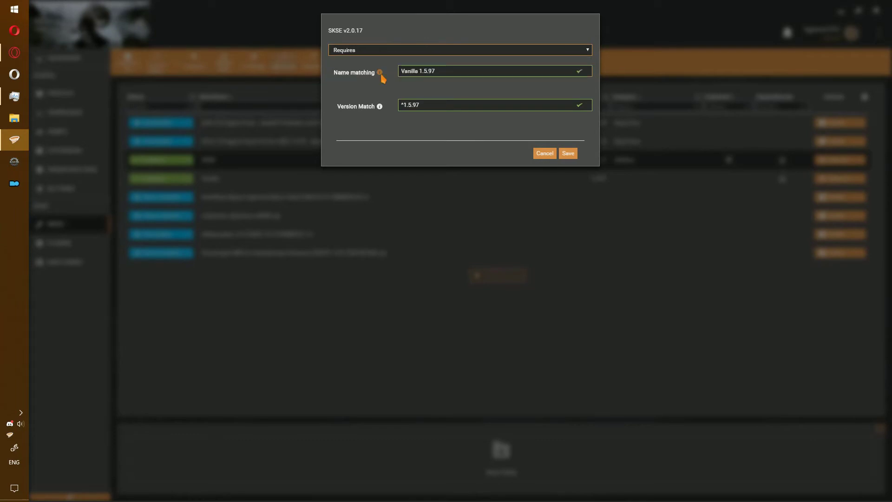
{"action": "left_click", "coordinate": [410, 106]}
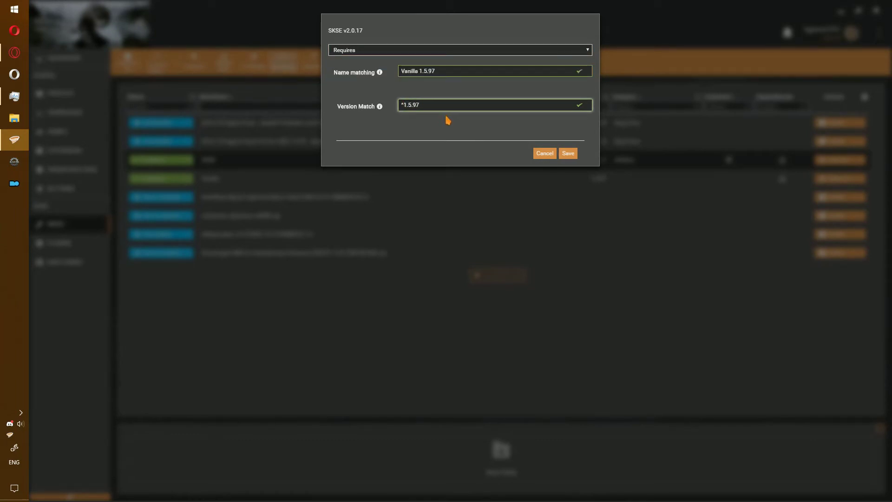
{"action": "key", "text": "BackSpace"}
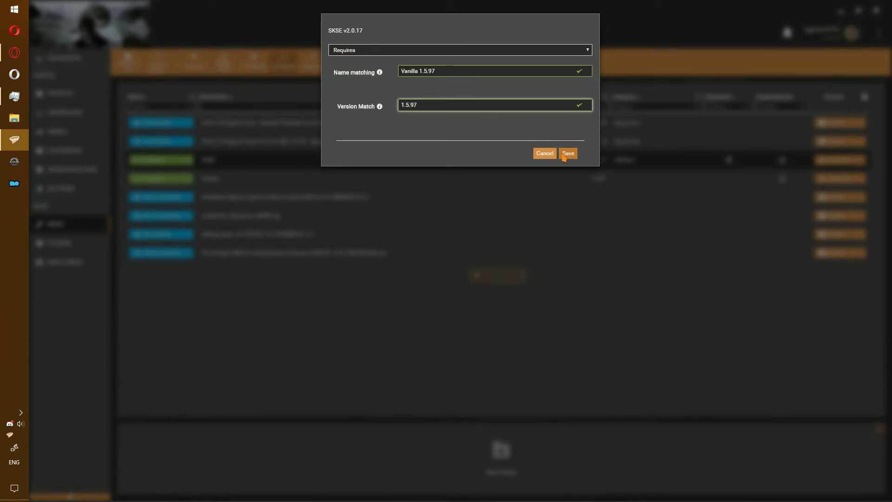
{"action": "left_click", "coordinate": [568, 153]}
{"action": "mouse_move", "coordinate": [784, 161]}
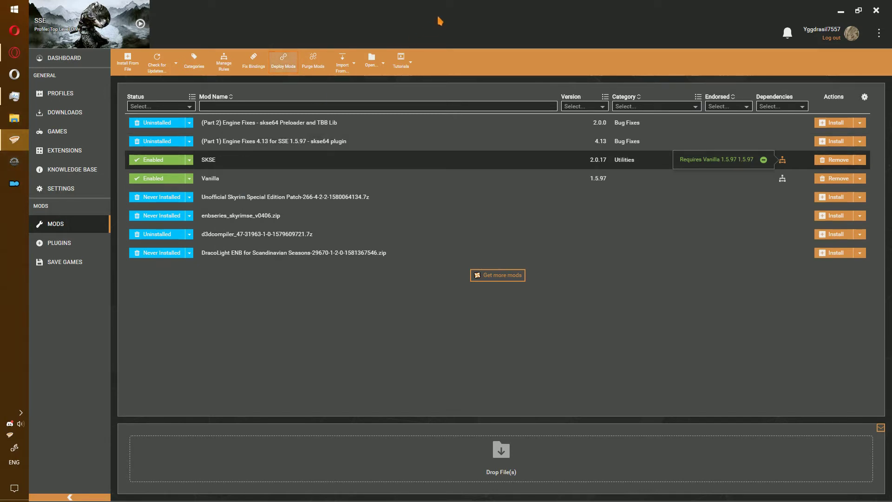
Step: On the Dashboard, set the Skyrim Script Extender tool as the primary launcher
{"action": "left_click", "coordinate": [63, 56]}
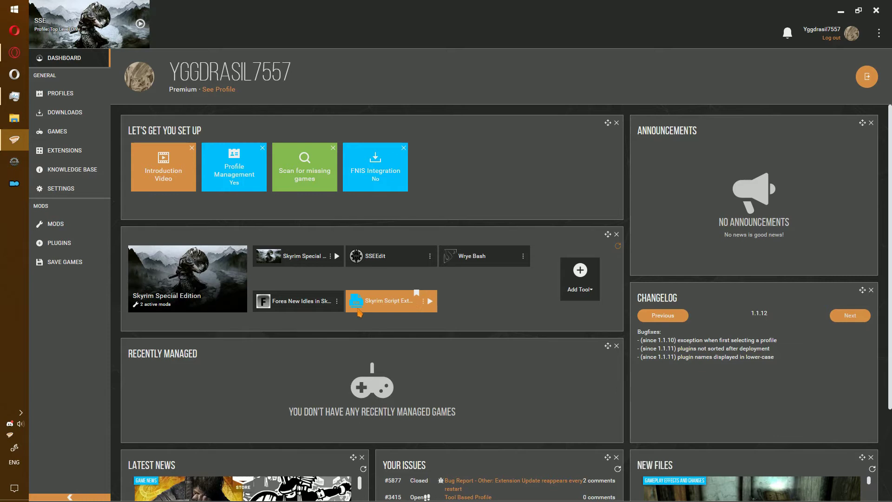
{"action": "left_click", "coordinate": [422, 303]}
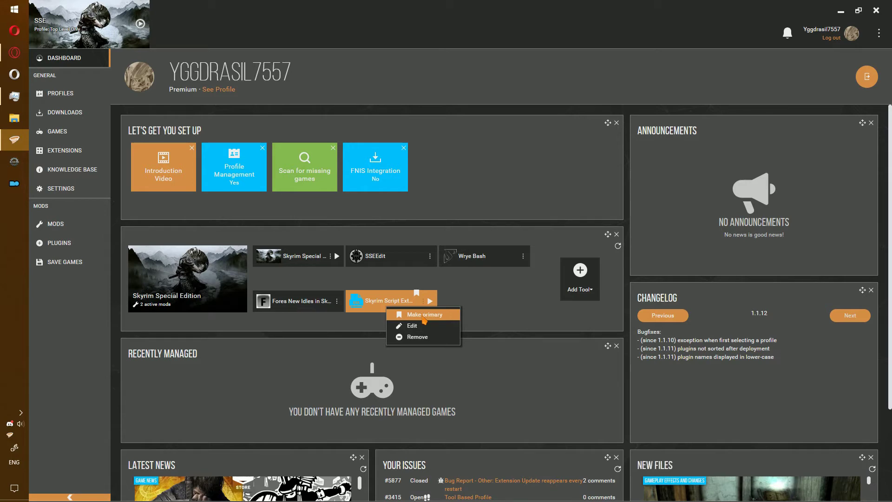
{"action": "left_click", "coordinate": [423, 315]}
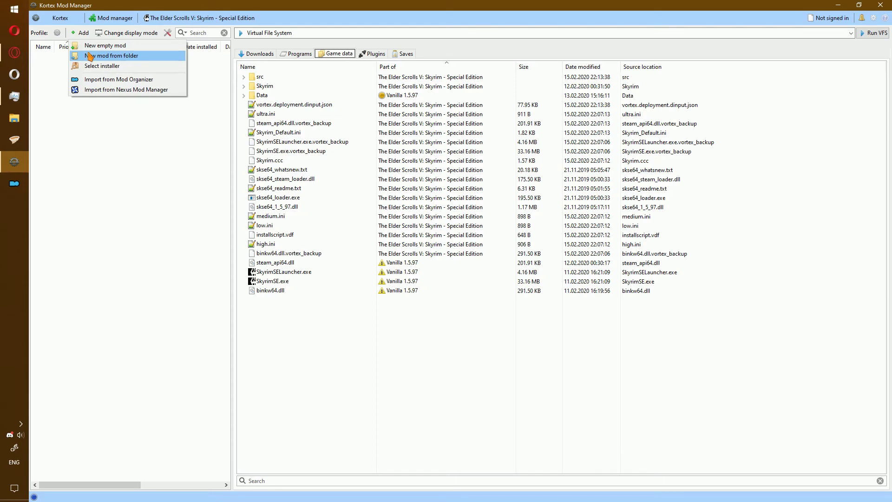
Step: Add the skse64_2_00_17 folder from the skyrimse mods folder as a linked mod
{"action": "left_click", "coordinate": [90, 57]}
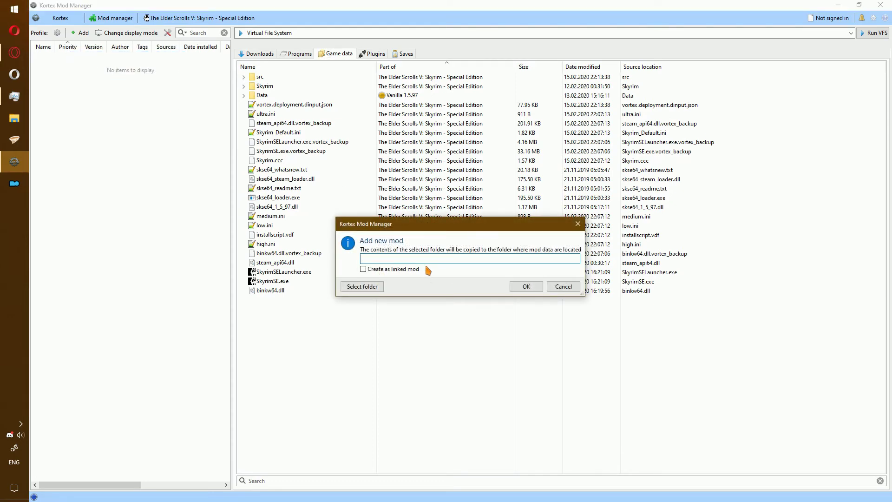
{"action": "left_click", "coordinate": [383, 286]}
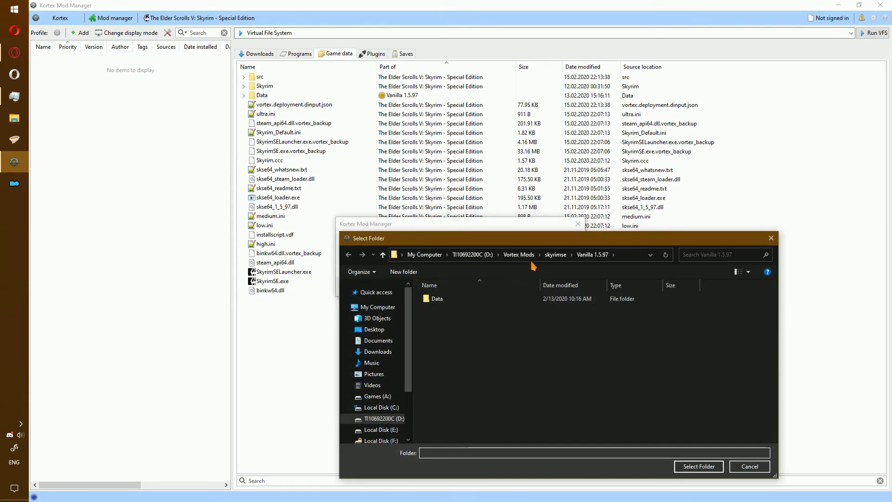
{"action": "left_click", "coordinate": [549, 257]}
{"action": "left_click", "coordinate": [459, 309]}
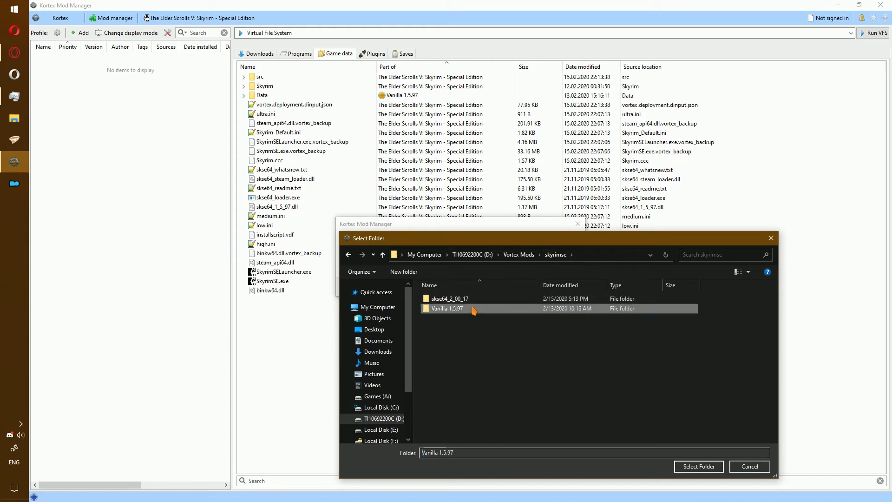
{"action": "left_click", "coordinate": [448, 299]}
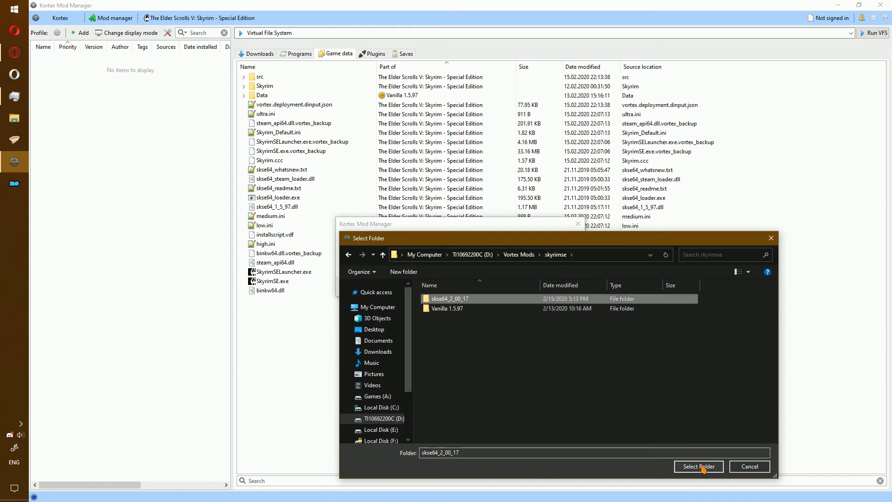
{"action": "left_click", "coordinate": [703, 467]}
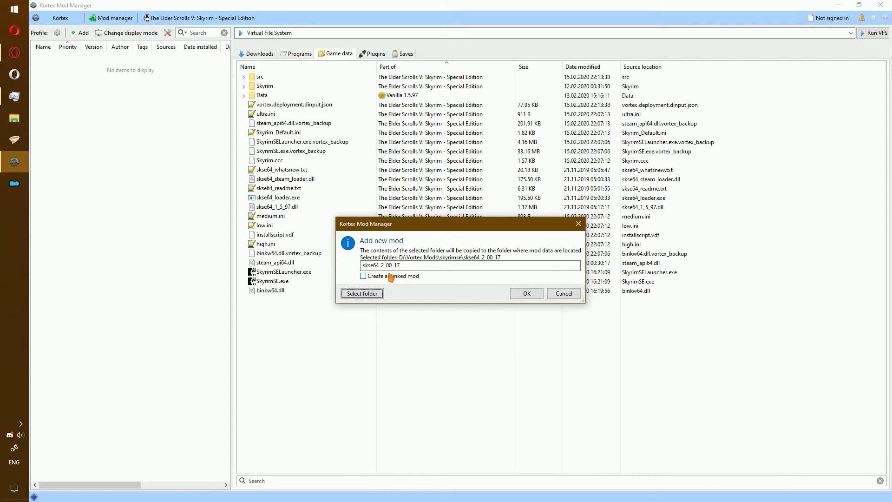
{"action": "left_click", "coordinate": [389, 275]}
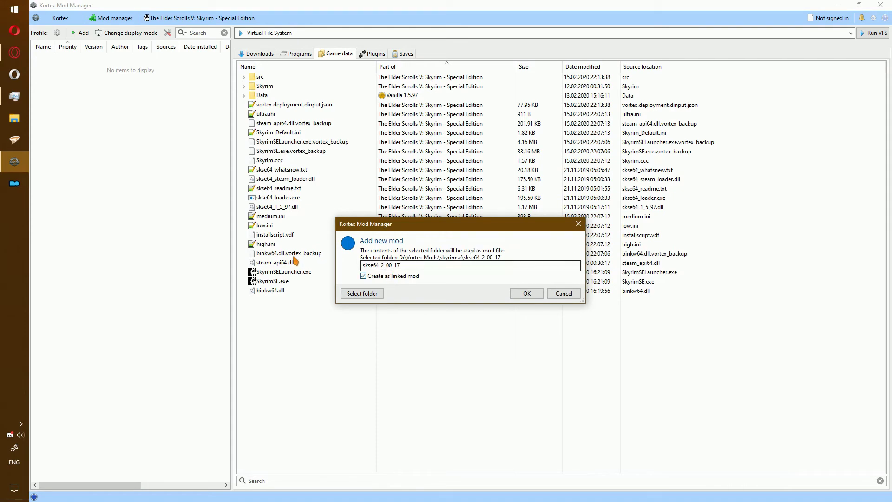
{"action": "left_click", "coordinate": [521, 295]}
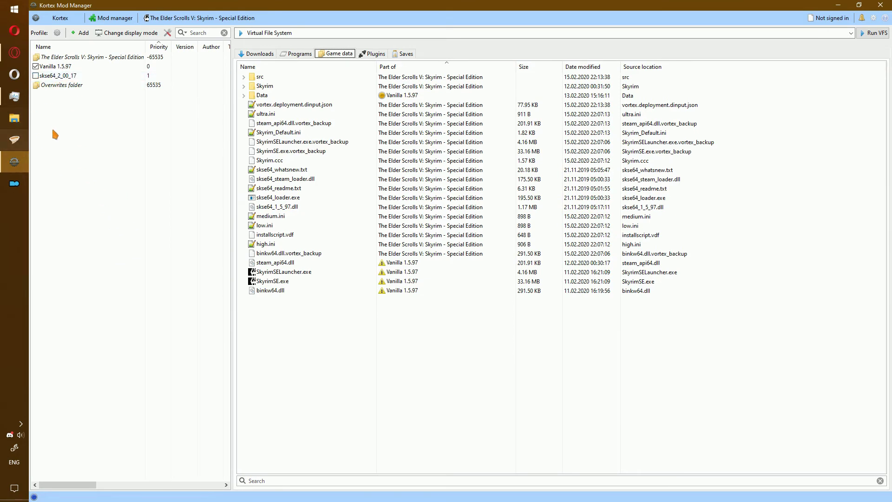
Step: Enable skse64_2_00_17, load the default programs, and select Skyrim SE (SKSE64)
{"action": "left_click", "coordinate": [36, 75]}
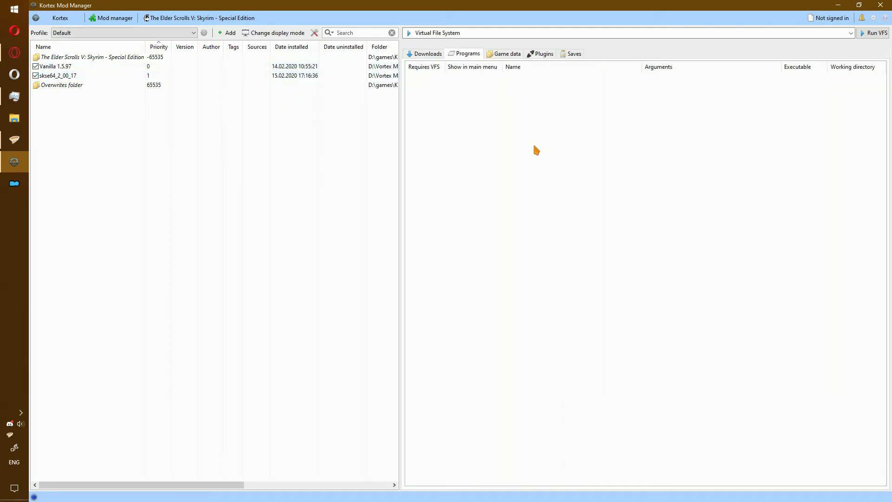
{"action": "right_click", "coordinate": [471, 107]}
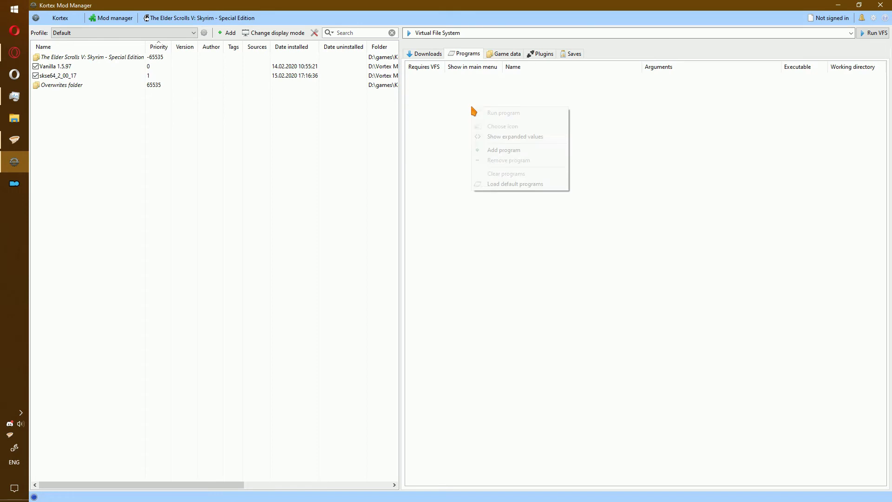
{"action": "left_click", "coordinate": [515, 184]}
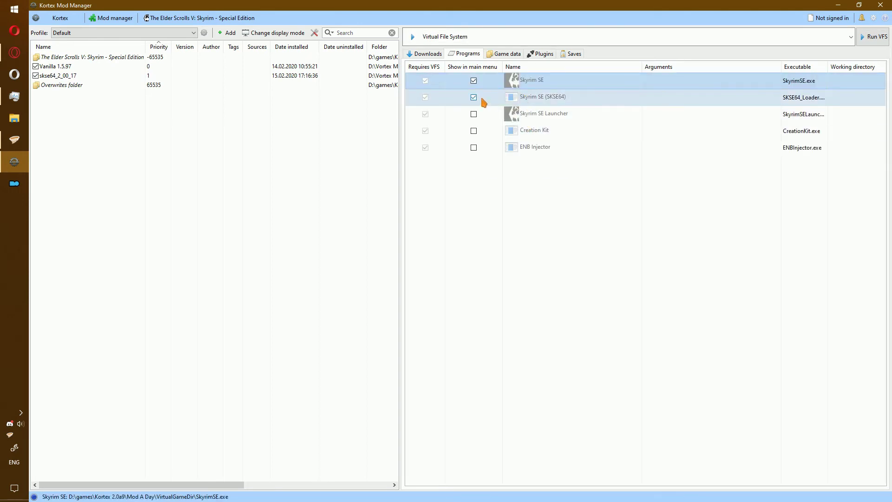
{"action": "left_click", "coordinate": [525, 98]}
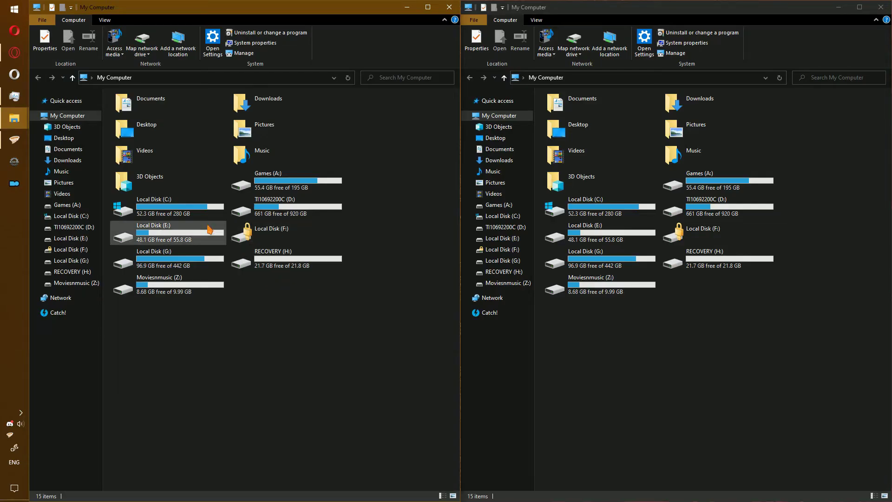
Step: Copy the three skse64 program files from skse64_2_00_17 into the Skyrim Special Edition game folder
{"action": "left_click", "coordinate": [608, 77]}
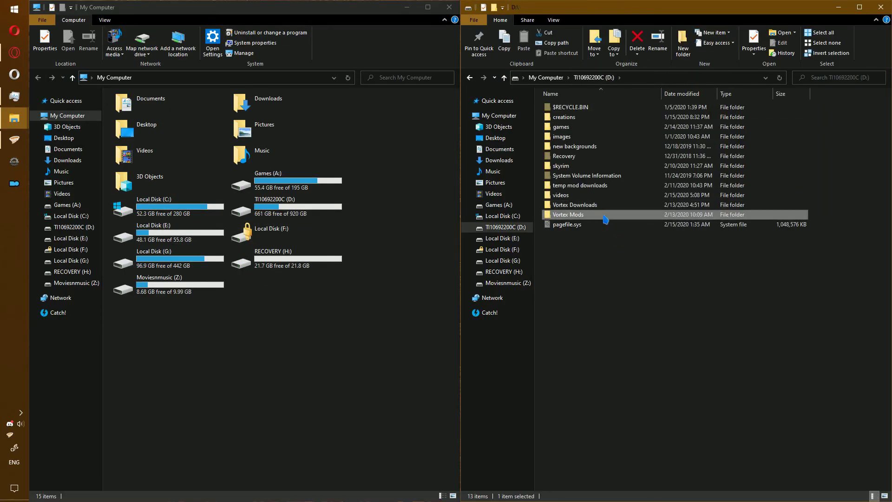
{"action": "double_click", "coordinate": [600, 220]}
{"action": "double_click", "coordinate": [598, 119]}
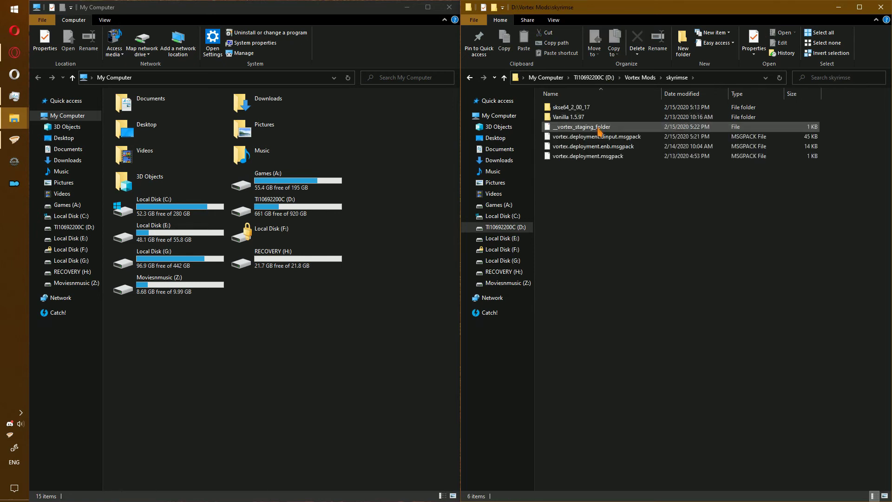
{"action": "double_click", "coordinate": [599, 108]}
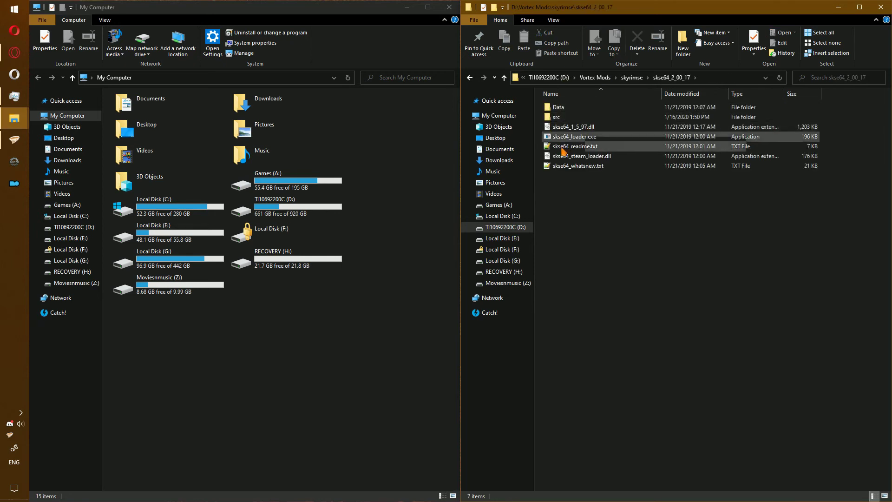
{"action": "double_click", "coordinate": [262, 209]}
{"action": "mouse_move", "coordinate": [639, 217]}
{"action": "left_mouse_down"}
{"action": "mouse_move", "coordinate": [560, 114]}
{"action": "mouse_move", "coordinate": [553, 125]}
{"action": "mouse_move", "coordinate": [584, 127]}
{"action": "left_mouse_up"}
{"action": "left_click", "coordinate": [576, 146], "text": "ctrl"}
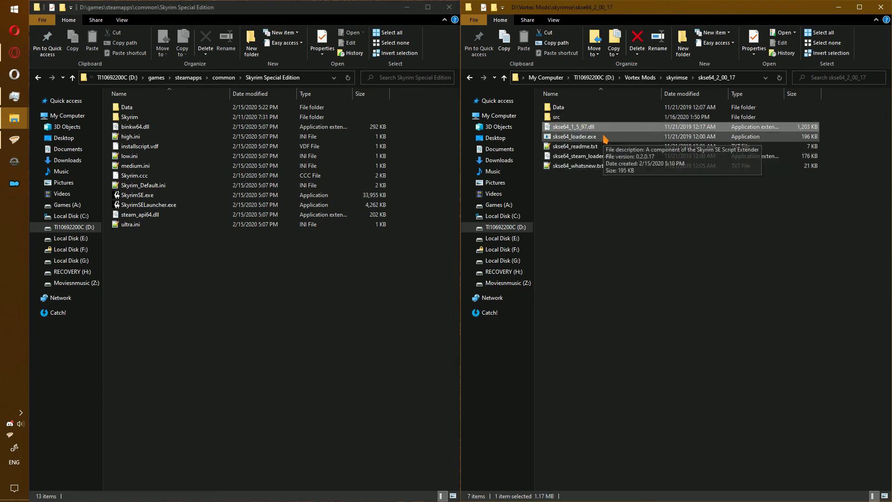
{"action": "left_click", "coordinate": [599, 166], "text": "ctrl"}
{"action": "mouse_move", "coordinate": [622, 158]}
{"action": "left_mouse_down"}
{"action": "mouse_move", "coordinate": [395, 285]}
{"action": "mouse_move", "coordinate": [319, 297]}
{"action": "left_mouse_up"}
{"action": "key", "text": "ctrl"}
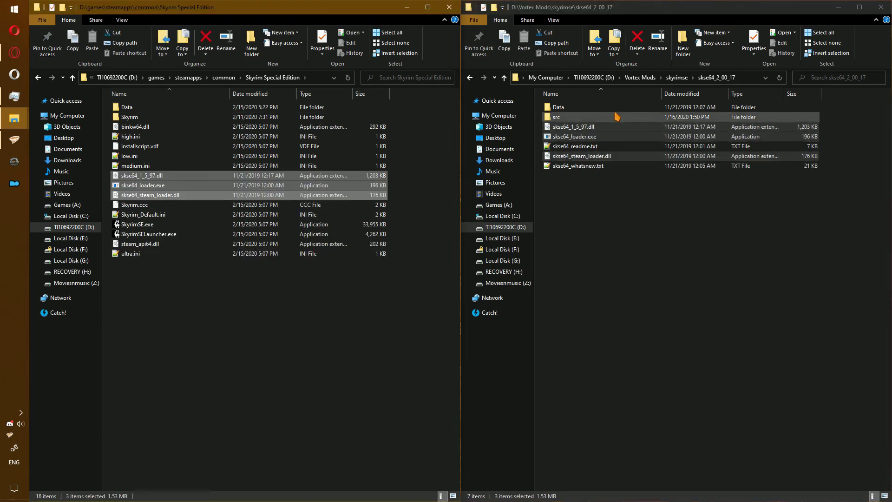
Step: Compress the Data folder into Data.zip with 7-Zip and rename the new archive
{"action": "left_click", "coordinate": [578, 110]}
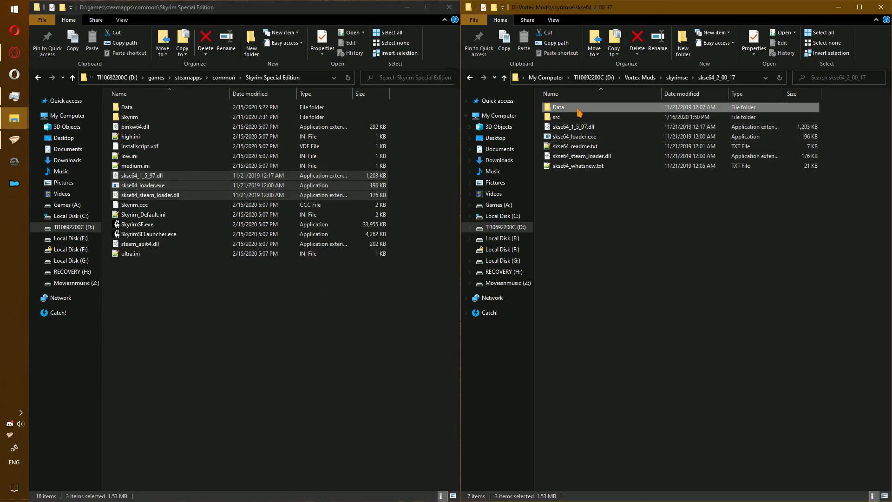
{"action": "right_click", "coordinate": [578, 110]}
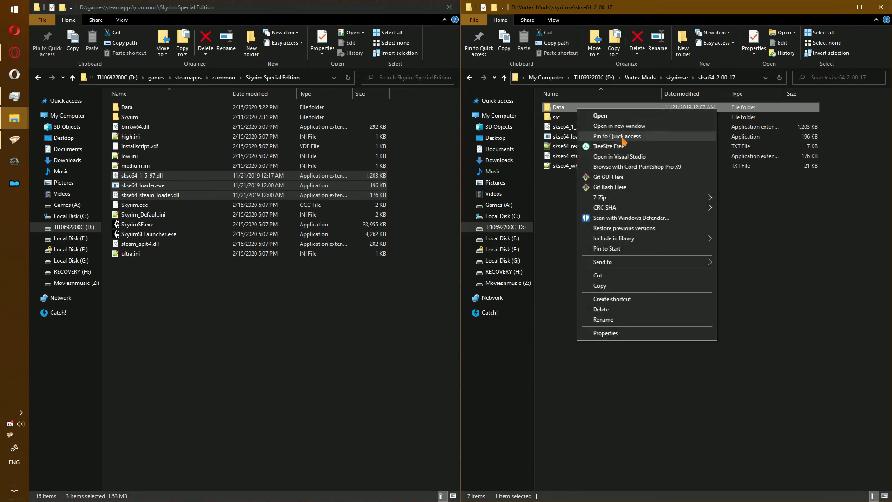
{"action": "mouse_move", "coordinate": [677, 197]}
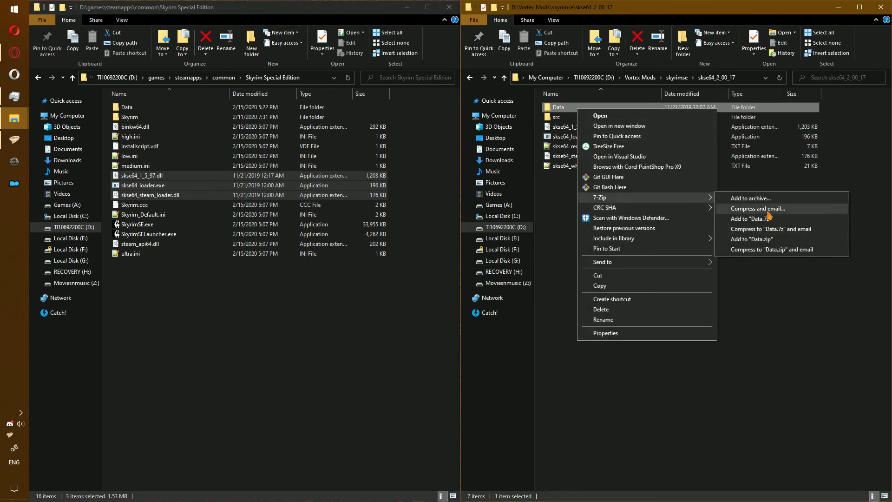
{"action": "left_click", "coordinate": [770, 245]}
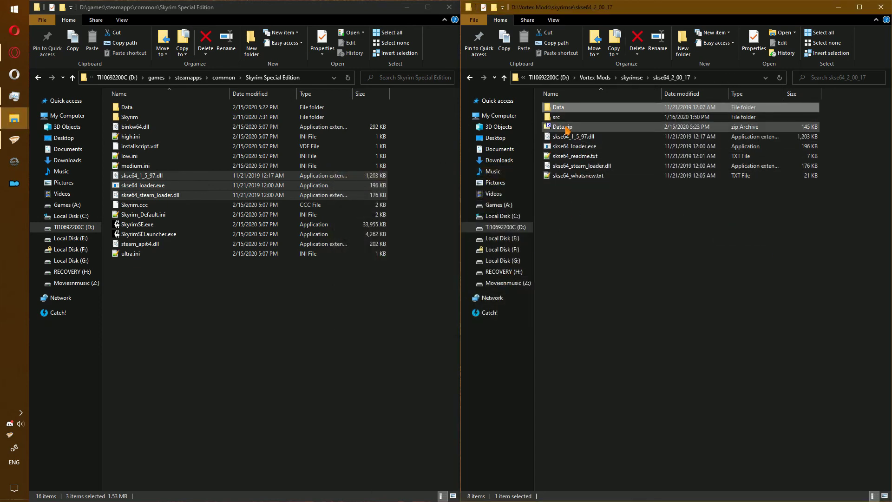
{"action": "left_click", "coordinate": [563, 126]}
{"action": "left_click", "coordinate": [561, 130]}
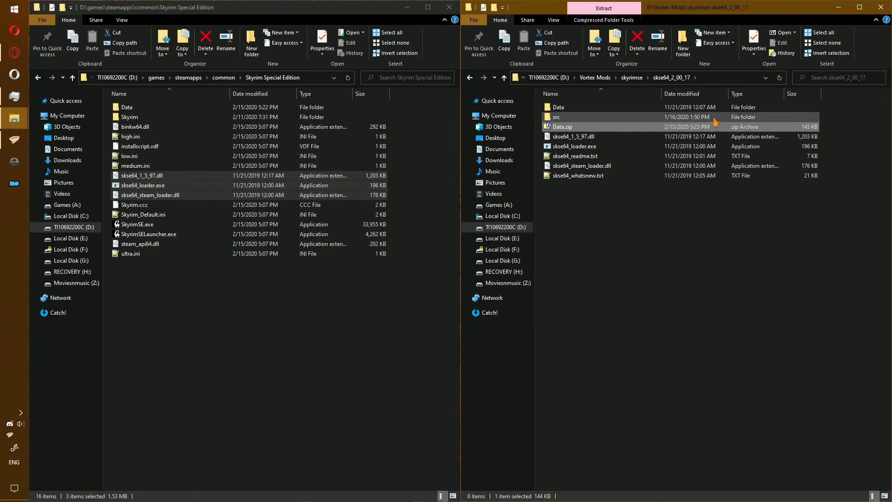
{"action": "key", "text": "alt+Tab"}
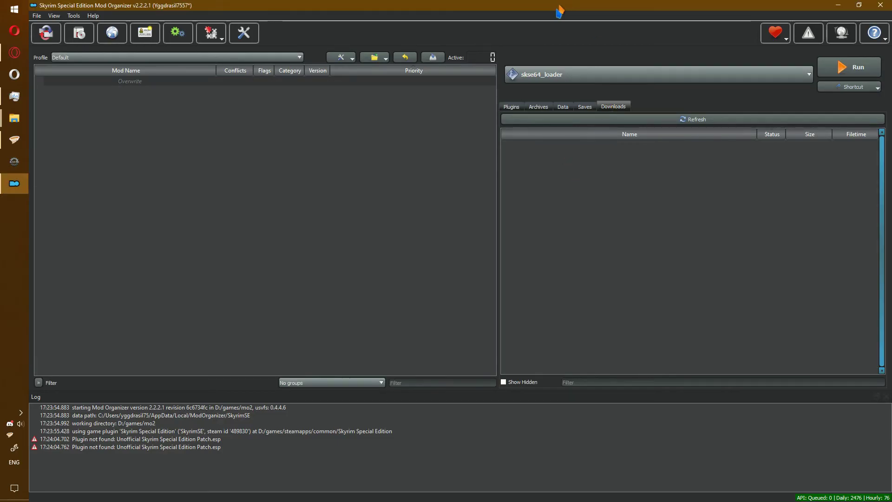
Step: Add SKSE Scripts.zip to Mod Organizer's downloads and install it under the name SKSE Scripts
{"action": "key", "text": "super+Left"}
{"action": "key", "text": "Right"}
{"action": "key", "text": "Return"}
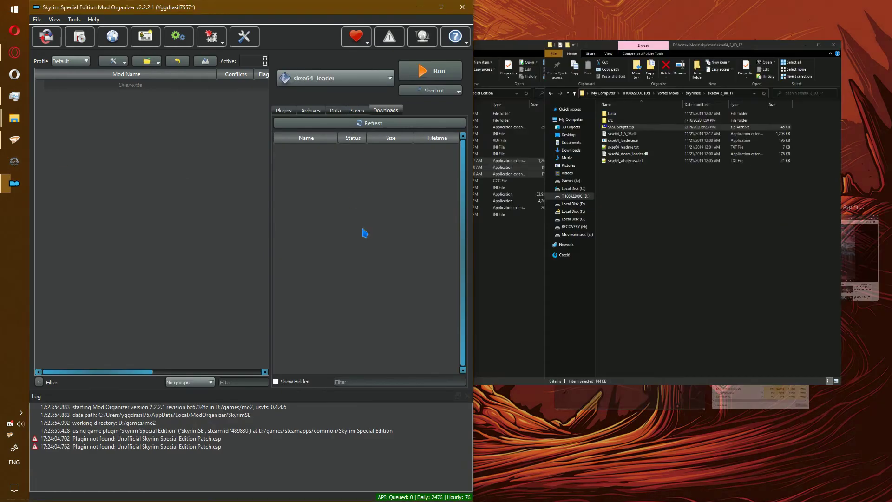
{"action": "left_click_drag", "start_coordinate": [571, 126], "coordinate": [400, 208]}
{"action": "left_click", "coordinate": [311, 159]}
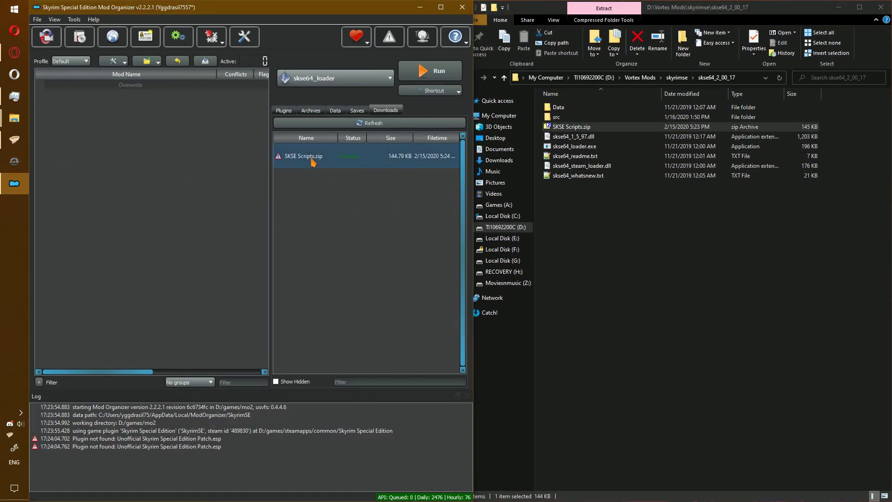
{"action": "double_click", "coordinate": [313, 161]}
{"action": "left_click", "coordinate": [334, 251]}
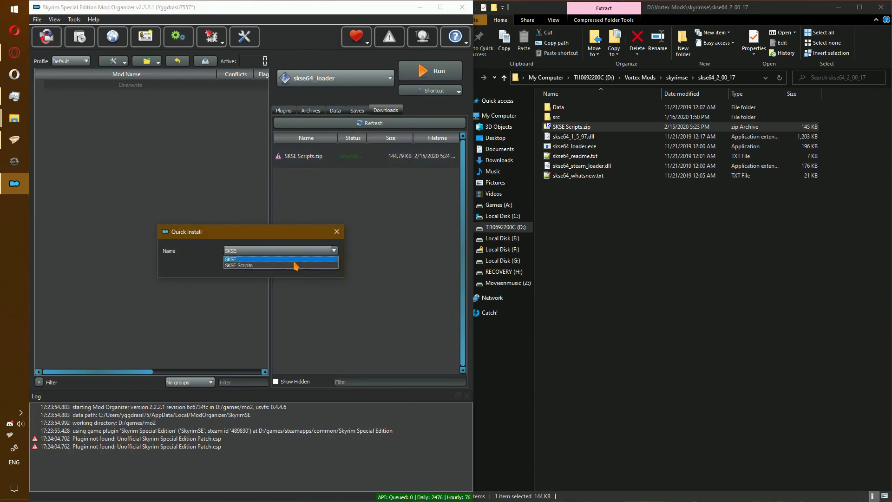
{"action": "left_click", "coordinate": [294, 266]}
{"action": "left_click", "coordinate": [294, 265]}
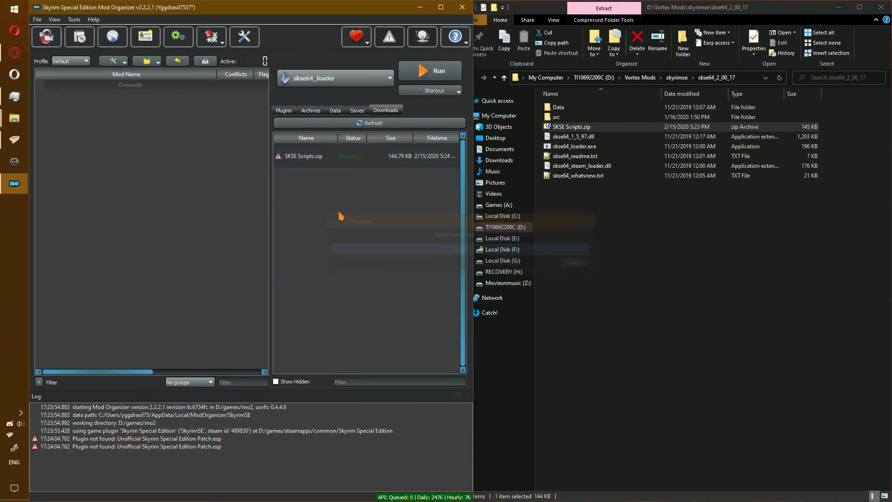
Step: Enable the SKSE Scripts mod and choose SKSE as the program to run
{"action": "left_click", "coordinate": [441, 7]}
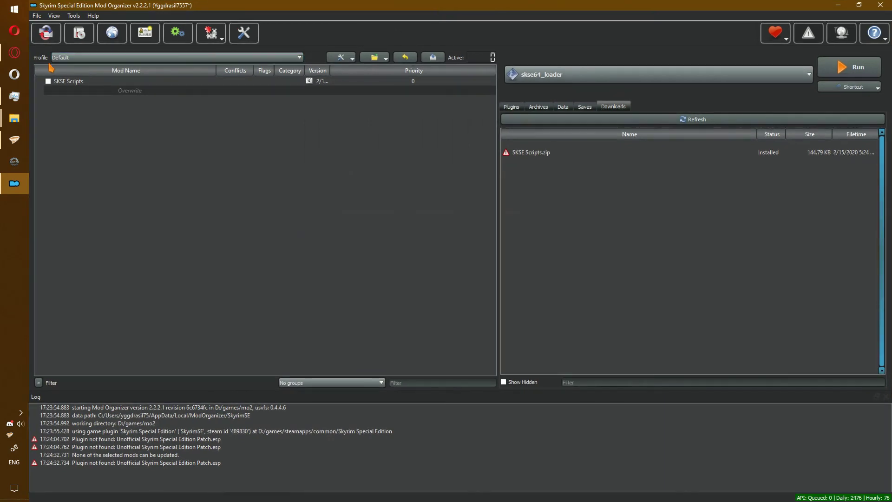
{"action": "left_click", "coordinate": [48, 81]}
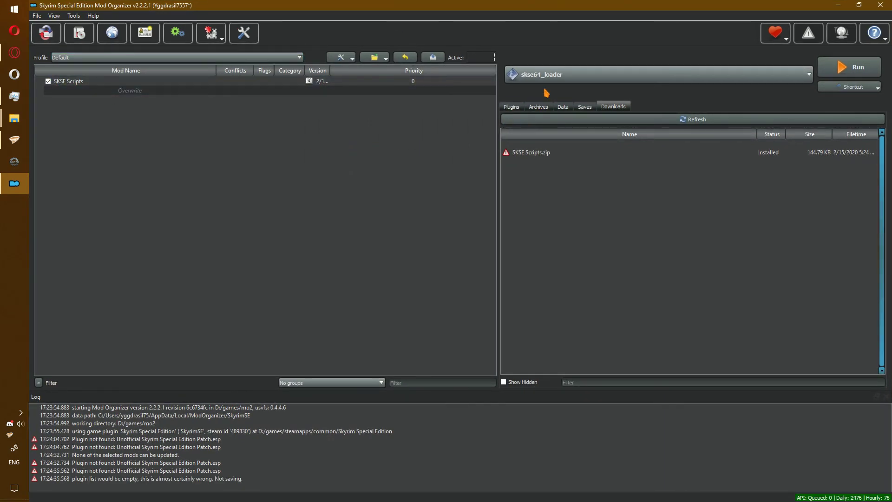
{"action": "left_click", "coordinate": [556, 76]}
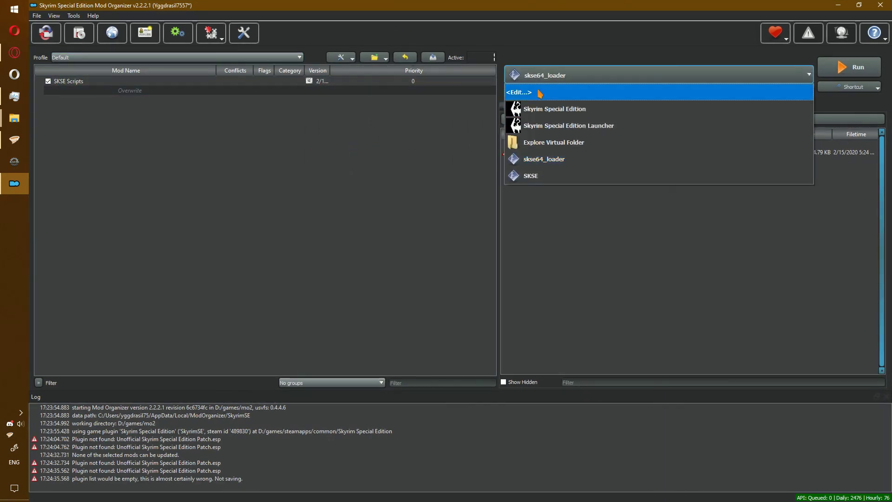
{"action": "left_click", "coordinate": [525, 159]}
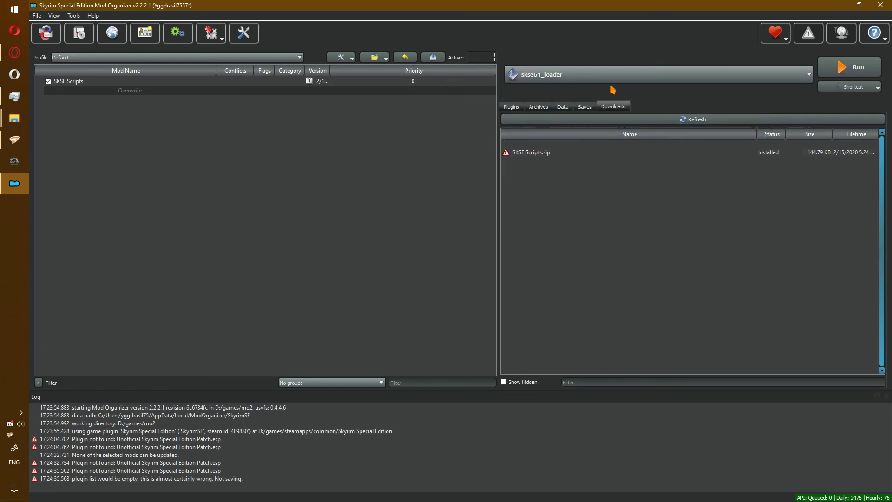
{"action": "left_click", "coordinate": [594, 79]}
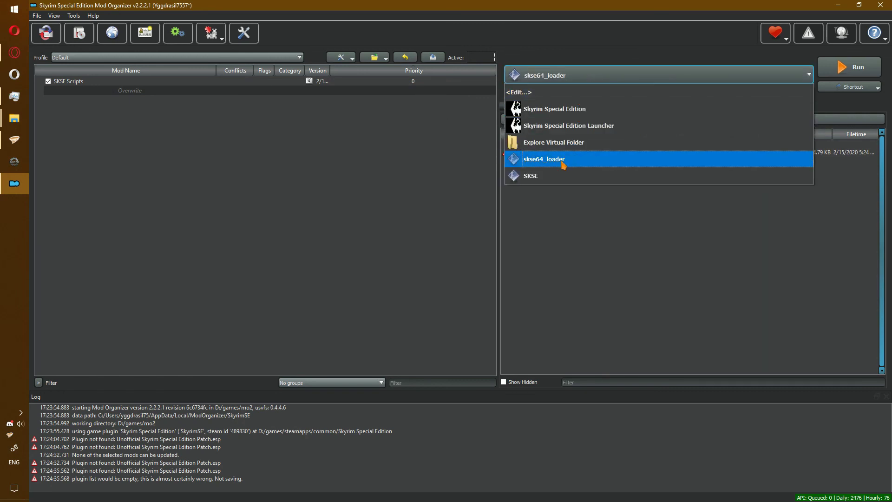
{"action": "left_click", "coordinate": [559, 175]}
{"action": "left_click", "coordinate": [560, 77]}
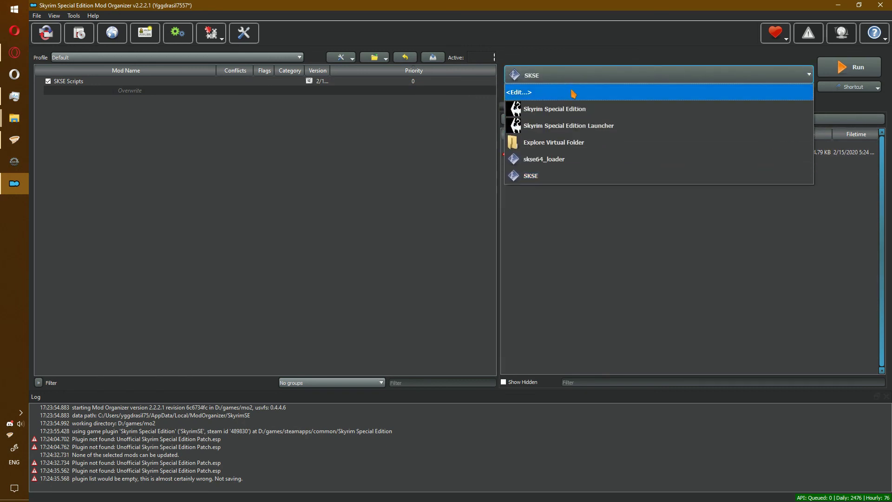